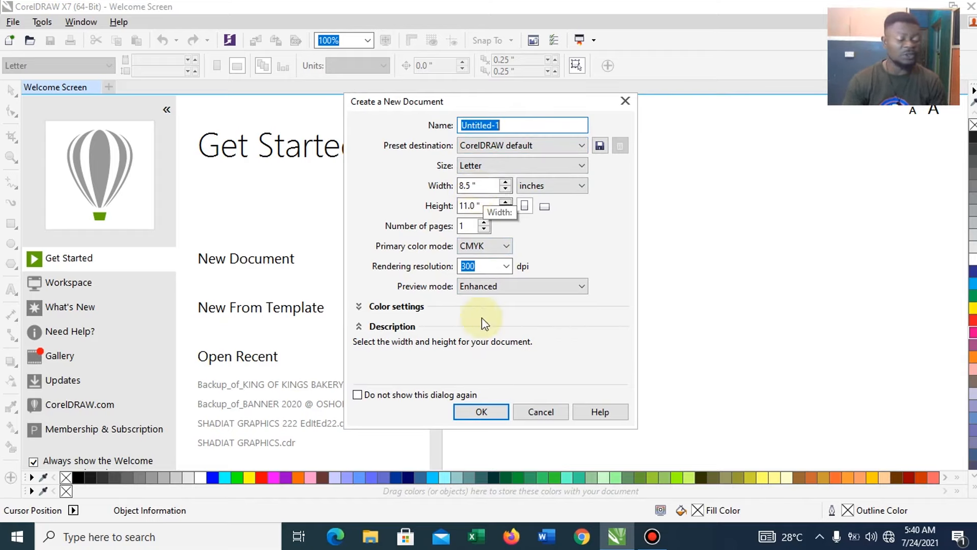
Create a Letter-size document in CMYK at 300 dpi and draw a rectangle about 5.83 × 3.0 inches in the page's upper half.
{"action": "left_click", "coordinate": [481, 411]}
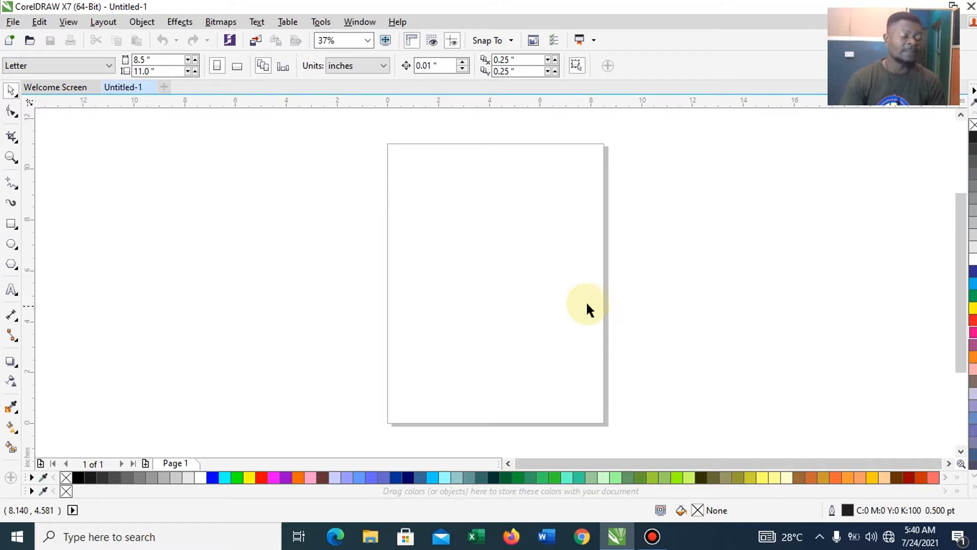
{"action": "left_click", "coordinate": [12, 225]}
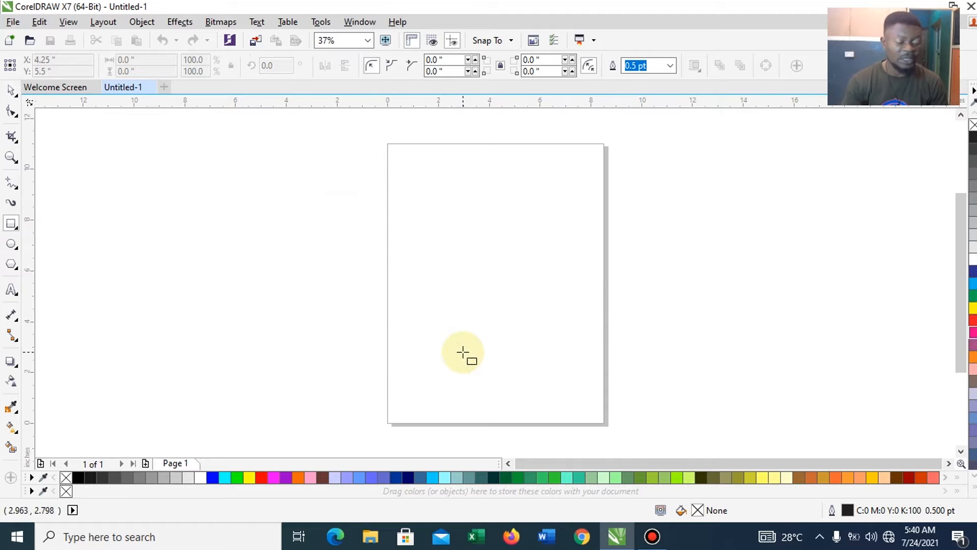
{"action": "mouse_move", "coordinate": [417, 201]}
{"action": "left_mouse_down"}
{"action": "mouse_move", "coordinate": [544, 307]}
{"action": "mouse_move", "coordinate": [565, 277]}
{"action": "left_mouse_up"}
{"action": "left_click", "coordinate": [11, 91]}
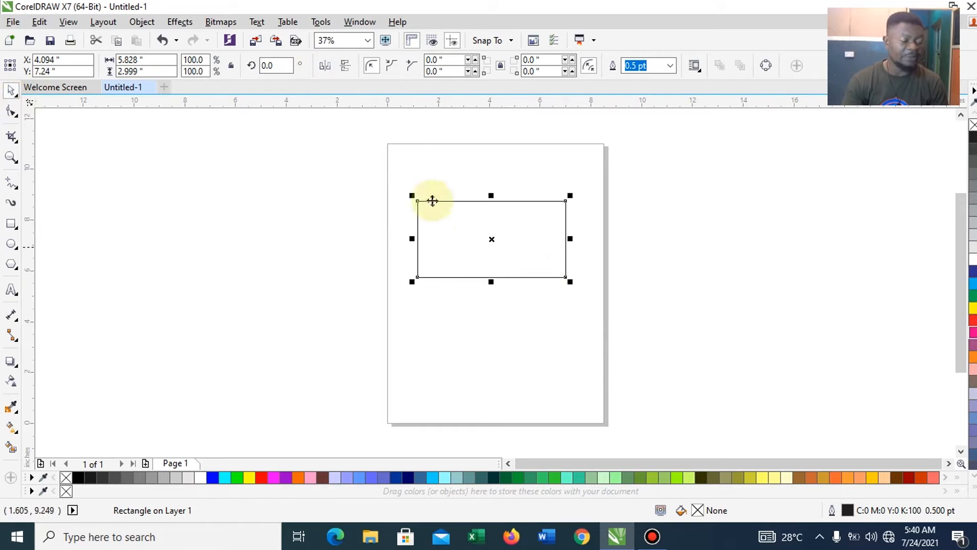
{"action": "left_click", "coordinate": [236, 162]}
Set the page to landscape and scale the rectangle to about 4.97 × 2.56 inches, placed slightly right of the page centre.
{"action": "left_click", "coordinate": [237, 66]}
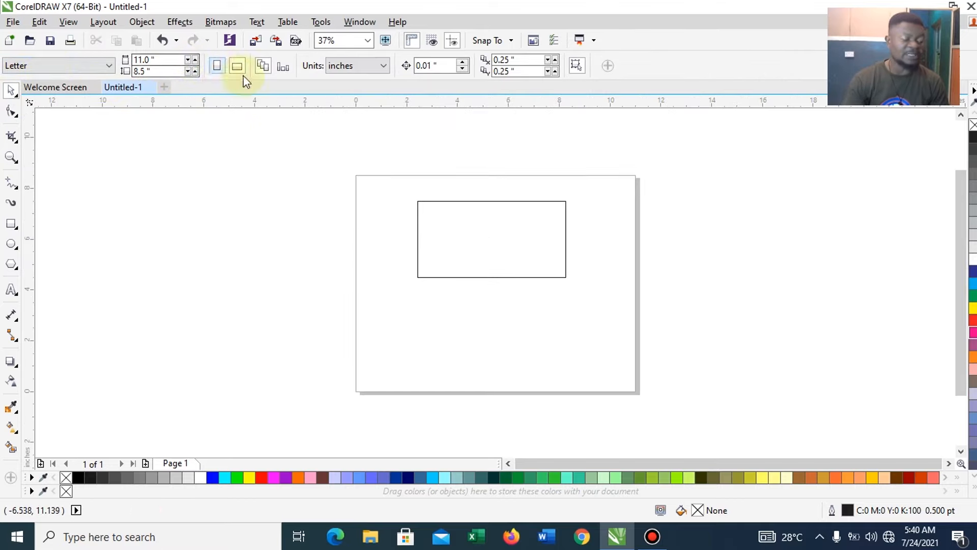
{"action": "left_click_drag", "start_coordinate": [493, 206], "coordinate": [513, 218]}
{"action": "scroll", "coordinate": [512, 218], "scroll_direction": "up", "scroll_amount": 2}
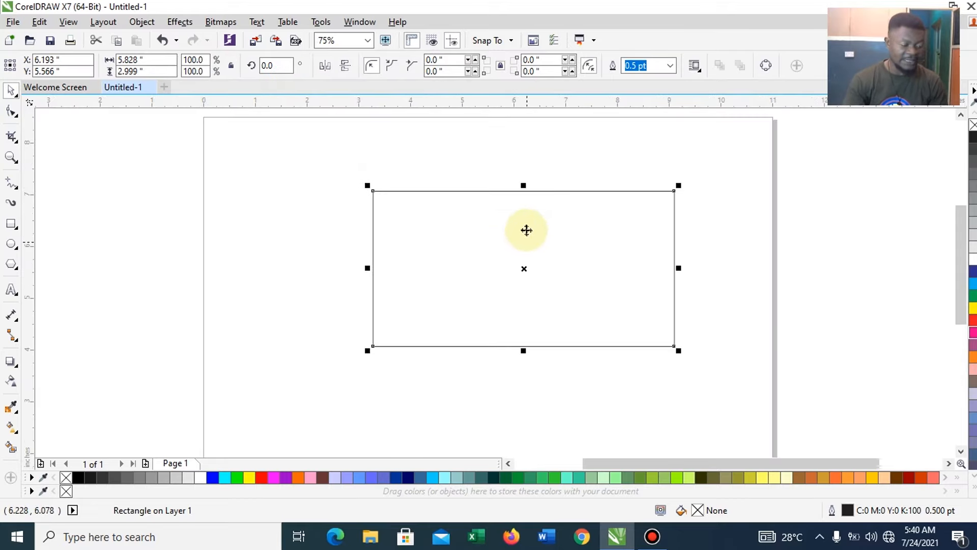
{"action": "left_click_drag", "start_coordinate": [678, 350], "coordinate": [629, 323]}
{"action": "left_click_drag", "start_coordinate": [504, 261], "coordinate": [538, 251]}
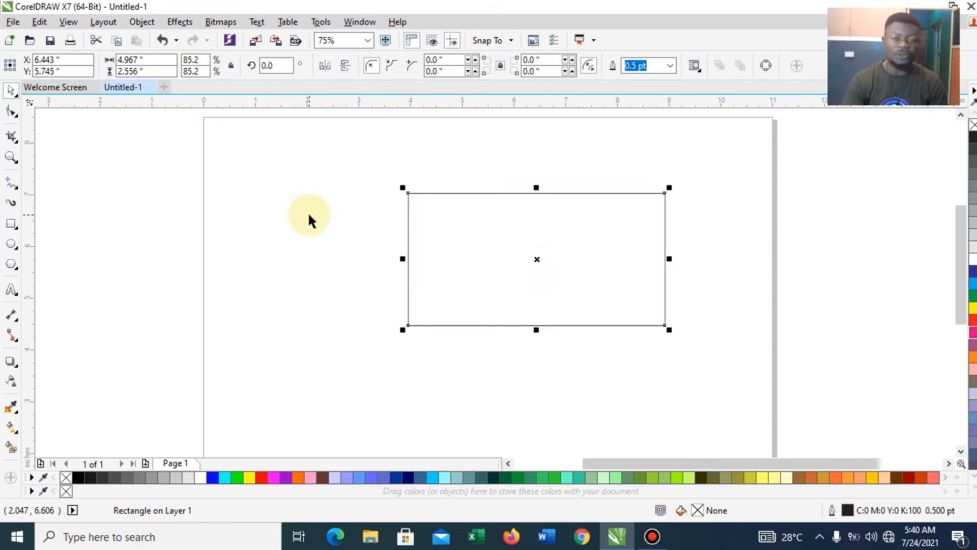
Draw a wide, flat ellipse overlapping the rectangle's top edge and extending slightly past both sides.
{"action": "left_click", "coordinate": [12, 245]}
{"action": "left_click_drag", "start_coordinate": [402, 151], "coordinate": [670, 223]}
{"action": "left_click", "coordinate": [12, 93]}
{"action": "left_click", "coordinate": [724, 190]}
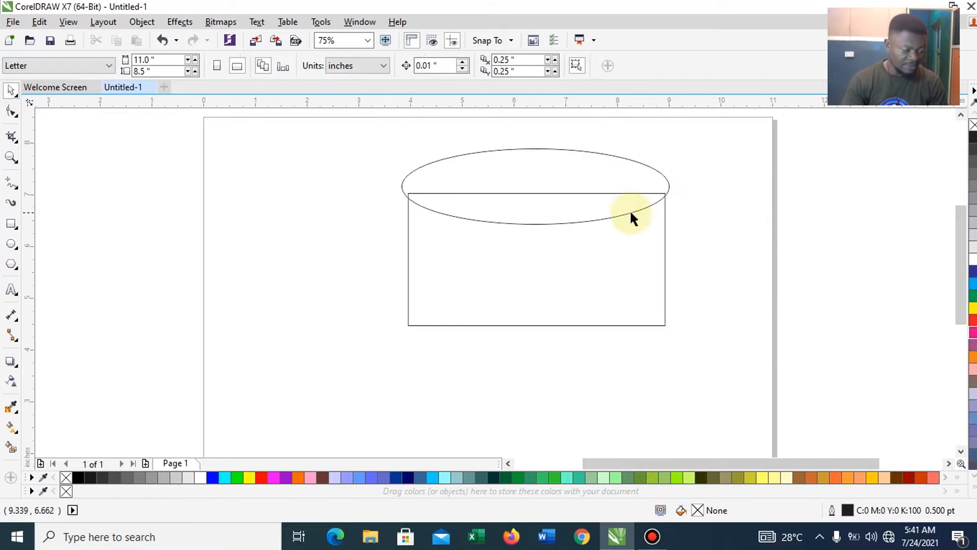
Stretch the ellipse to about 5.40 × 1.67 inches so it overhangs the rectangle evenly on both sides.
{"action": "left_click", "coordinate": [405, 184]}
{"action": "left_click_drag", "start_coordinate": [397, 188], "coordinate": [401, 189]}
{"action": "left_click_drag", "start_coordinate": [536, 144], "coordinate": [537, 133]}
{"action": "left_click_drag", "start_coordinate": [398, 179], "coordinate": [394, 175]}
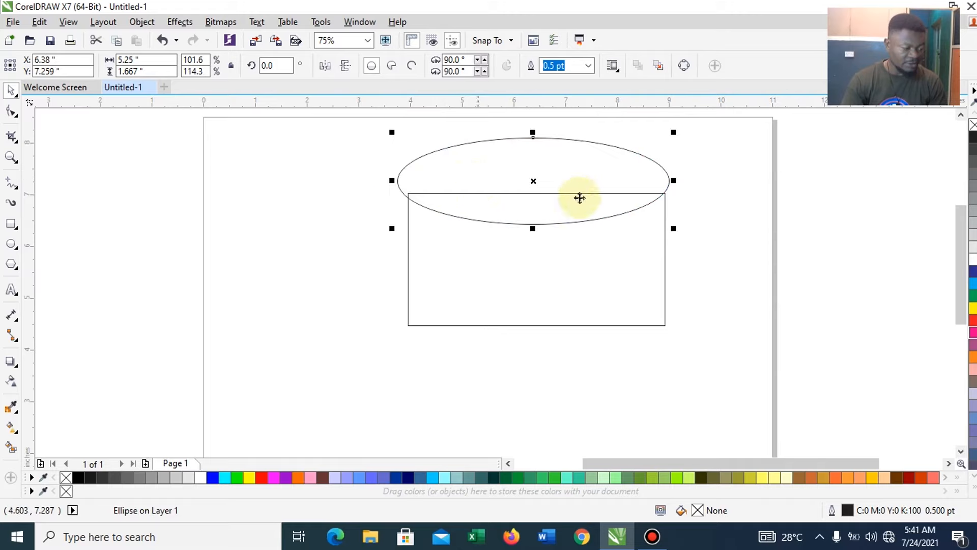
{"action": "left_click_drag", "start_coordinate": [674, 180], "coordinate": [681, 180]}
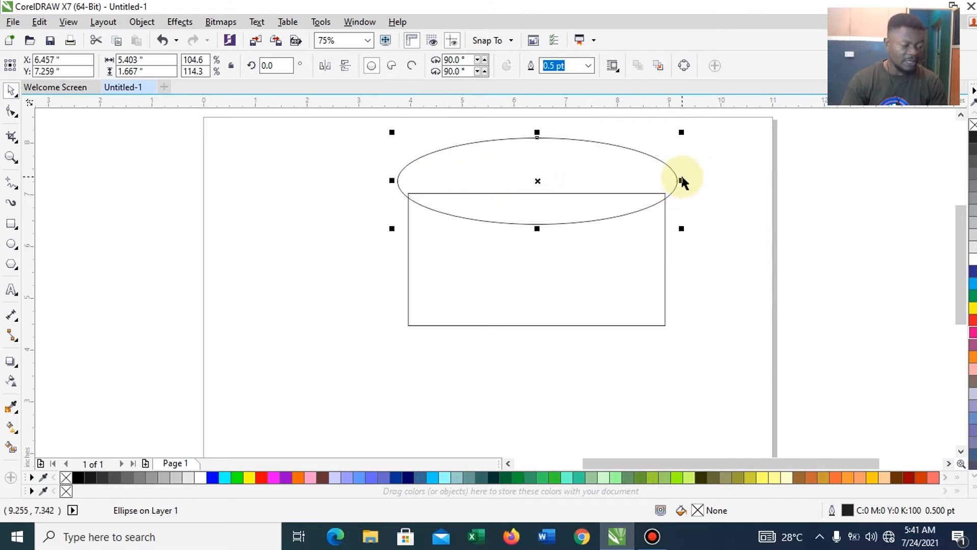
Weld the ellipse and the rectangle into a single loaf-shaped outline.
{"action": "left_click_drag", "start_coordinate": [364, 125], "coordinate": [488, 170]}
{"action": "left_click_drag", "start_coordinate": [643, 268], "coordinate": [717, 374]}
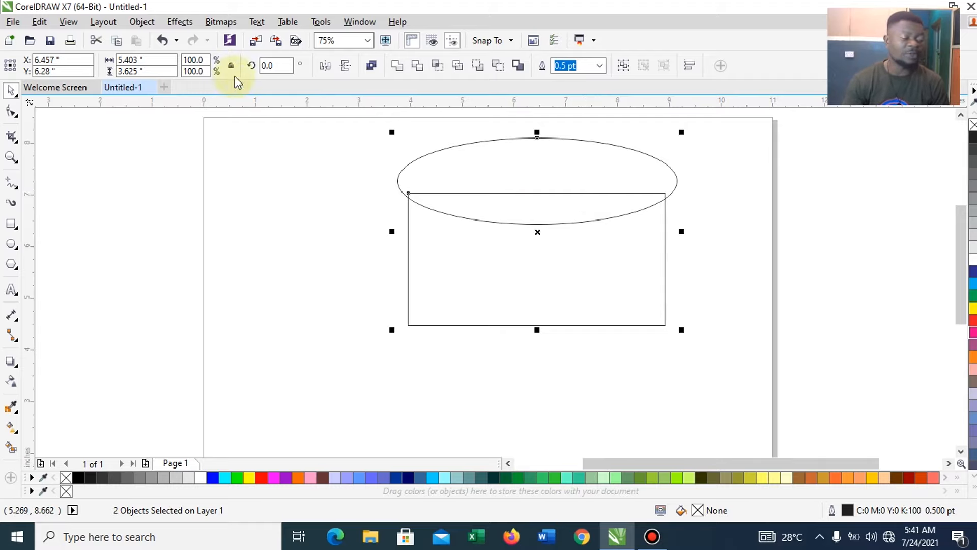
{"action": "left_click", "coordinate": [392, 66]}
{"action": "left_click", "coordinate": [713, 230]}
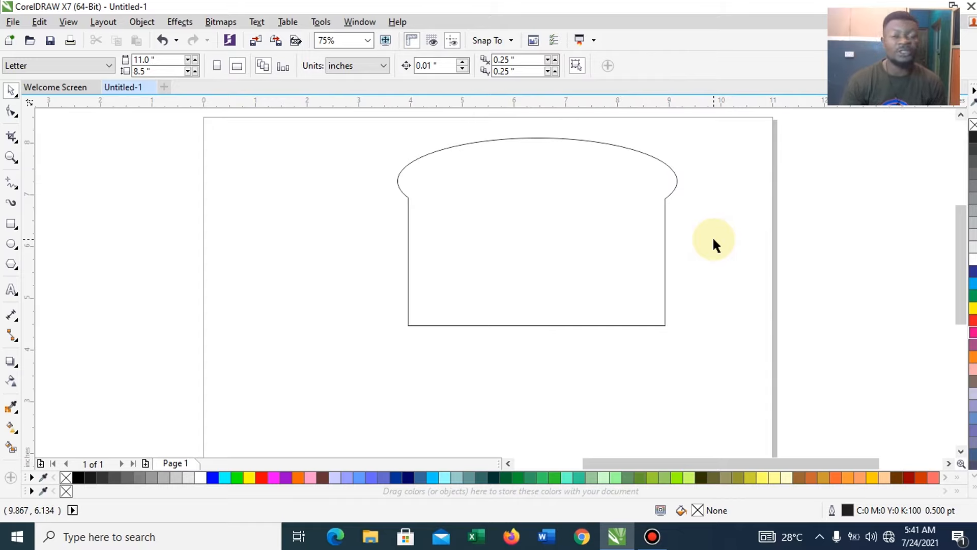
Add a node on the loaf outline's bottom edge and pull it about 0.7 inches down near the left corner with the Shape tool.
{"action": "left_click", "coordinate": [543, 187]}
{"action": "left_click", "coordinate": [12, 111]}
{"action": "scroll", "coordinate": [536, 252], "scroll_direction": "down", "scroll_amount": 1}
{"action": "scroll", "coordinate": [529, 289], "scroll_direction": "up", "scroll_amount": 1}
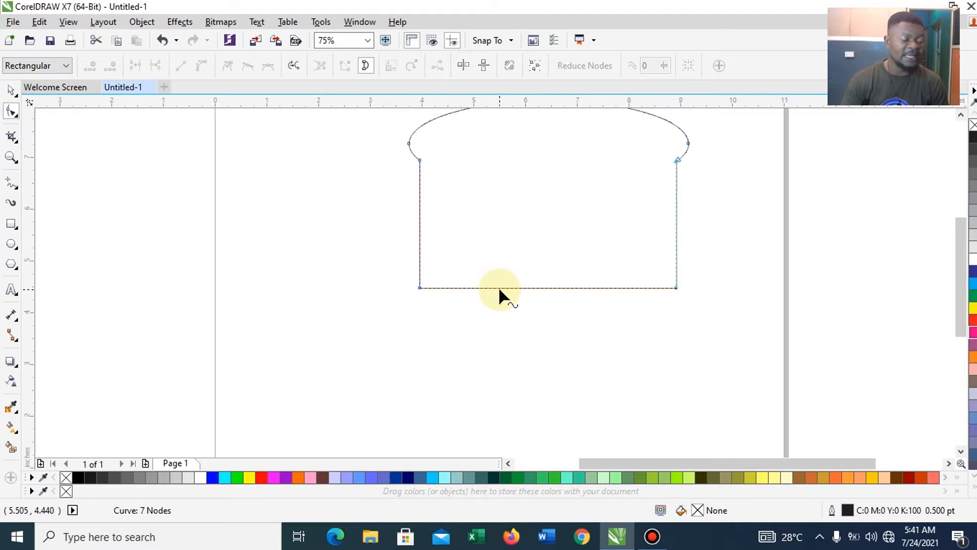
{"action": "double_click", "coordinate": [500, 288]}
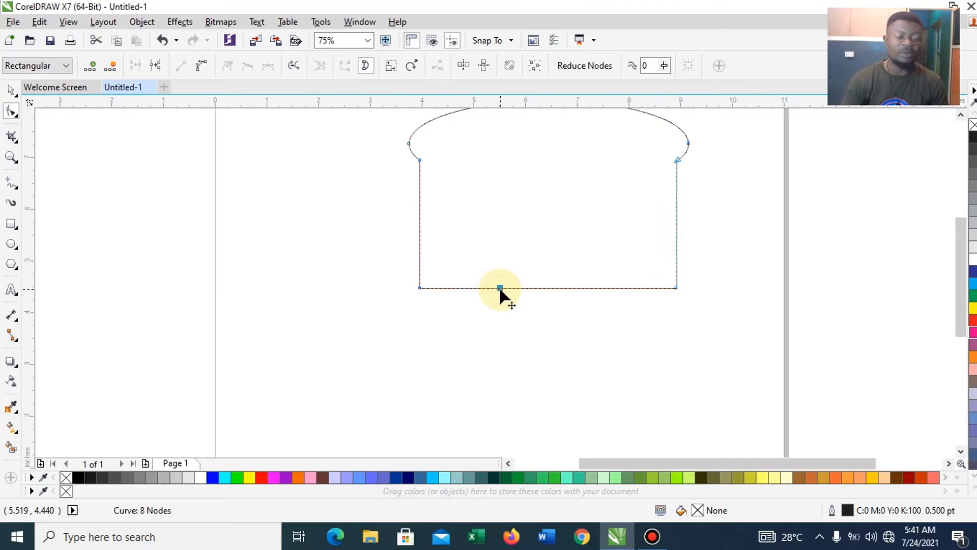
{"action": "left_click_drag", "start_coordinate": [500, 288], "coordinate": [451, 327]}
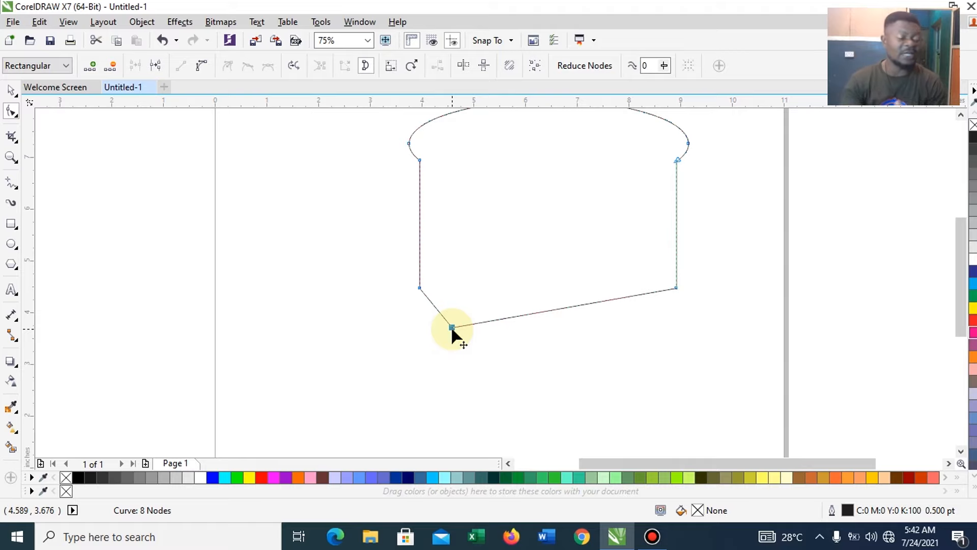
{"action": "left_click_drag", "start_coordinate": [451, 327], "coordinate": [465, 324]}
{"action": "left_click", "coordinate": [14, 89]}
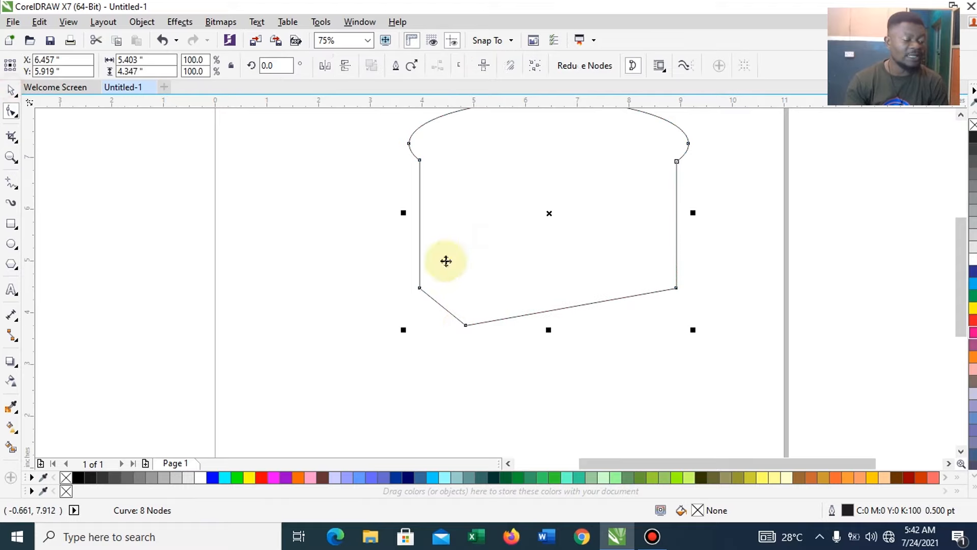
Compress the loaf outline vertically to about 3.26 inches high and lower its bottom corner node slightly.
{"action": "left_click_drag", "start_coordinate": [545, 330], "coordinate": [548, 274]}
{"action": "left_click_drag", "start_coordinate": [552, 187], "coordinate": [555, 212]}
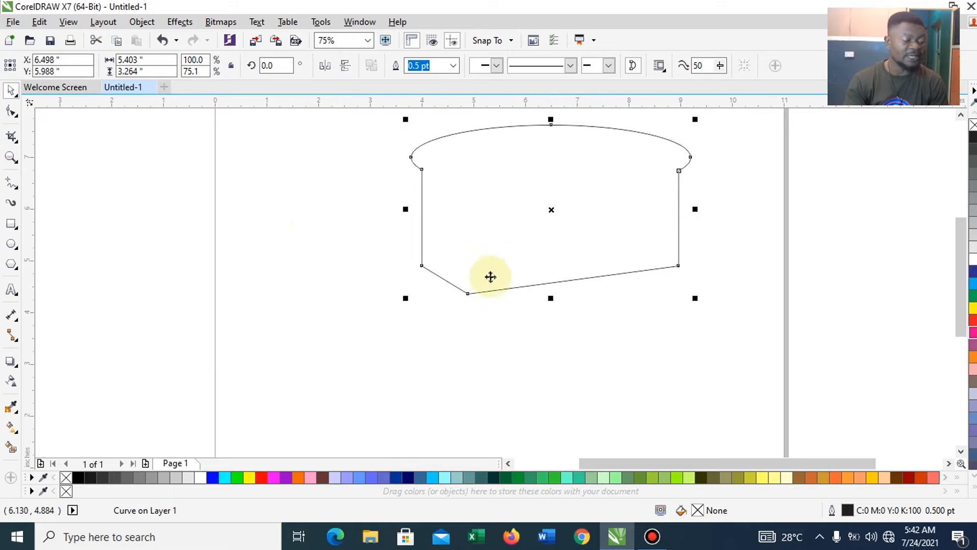
{"action": "left_click", "coordinate": [11, 110]}
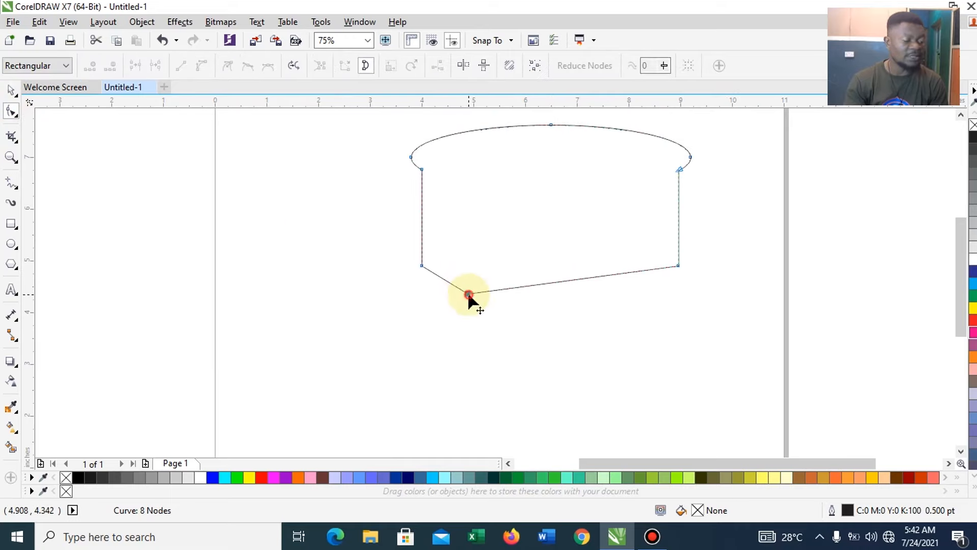
{"action": "left_click", "coordinate": [468, 291]}
{"action": "left_click_drag", "start_coordinate": [469, 291], "coordinate": [468, 298]}
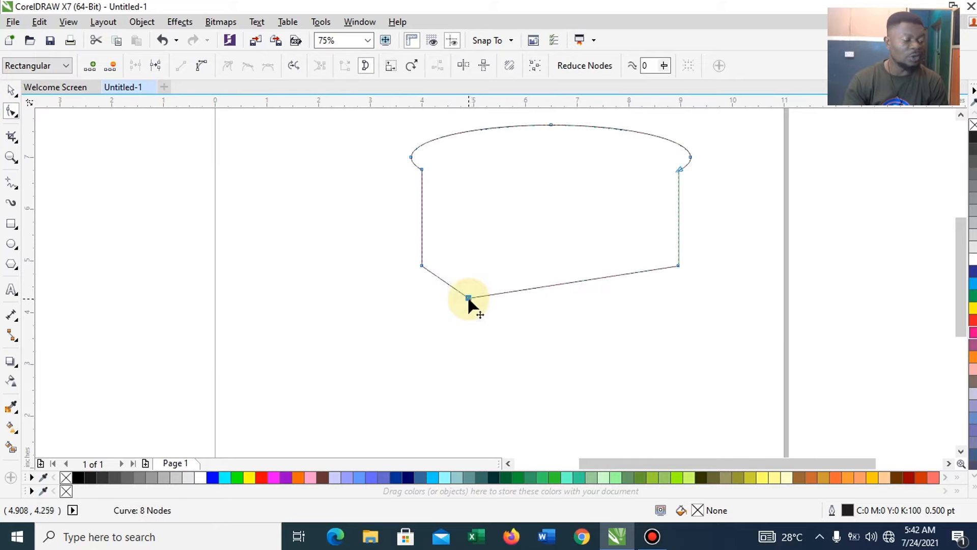
Draw a side panel rectangle about 0.96 × 1.85 inches along the loaf's left wall, below the rounded top.
{"action": "left_click", "coordinate": [12, 224]}
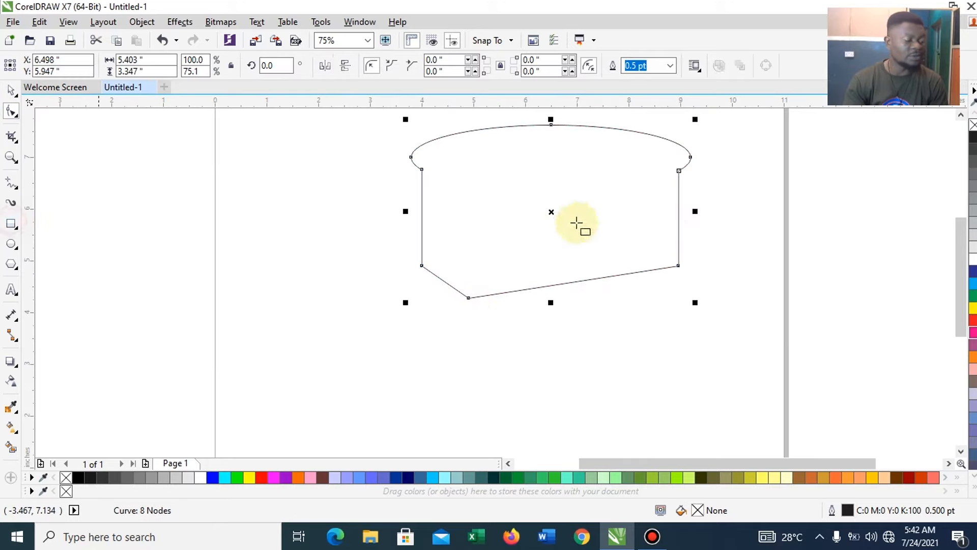
{"action": "left_click_drag", "start_coordinate": [421, 169], "coordinate": [470, 264]}
{"action": "left_click", "coordinate": [11, 90]}
{"action": "left_click", "coordinate": [448, 219]}
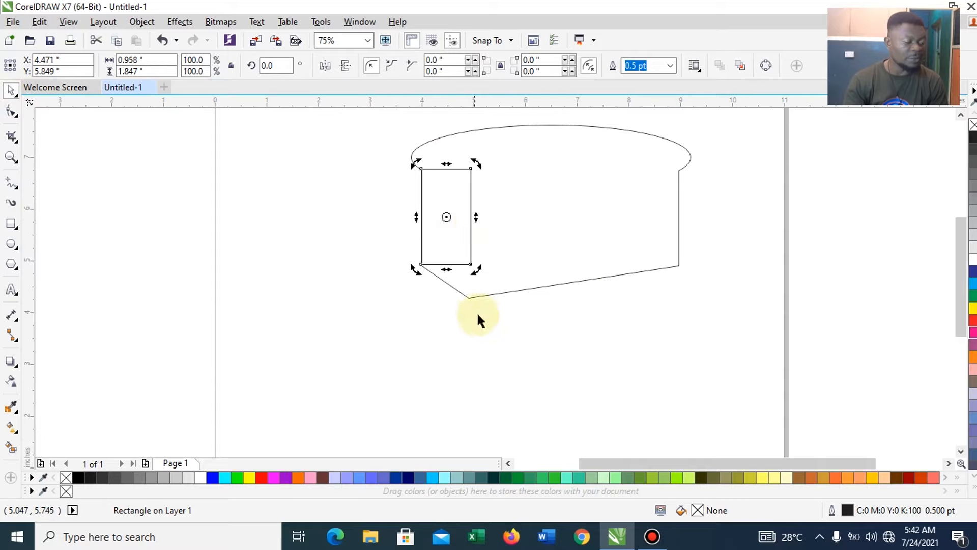
Skew the side panel vertically so its lower edge follows the loaf's slanted bottom-left edge.
{"action": "left_click_drag", "start_coordinate": [476, 218], "coordinate": [472, 249]}
{"action": "left_click", "coordinate": [468, 216]}
{"action": "left_click", "coordinate": [456, 213]}
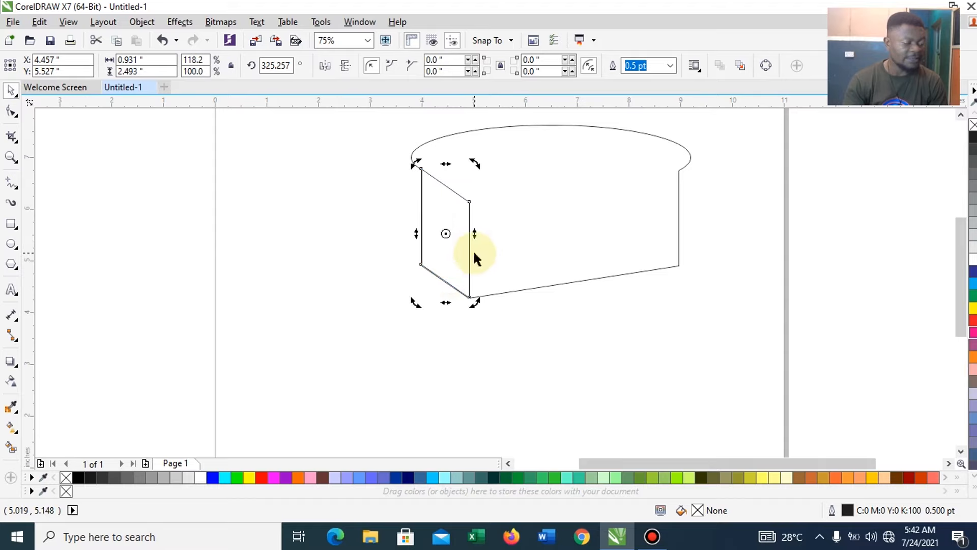
{"action": "left_click", "coordinate": [375, 192]}
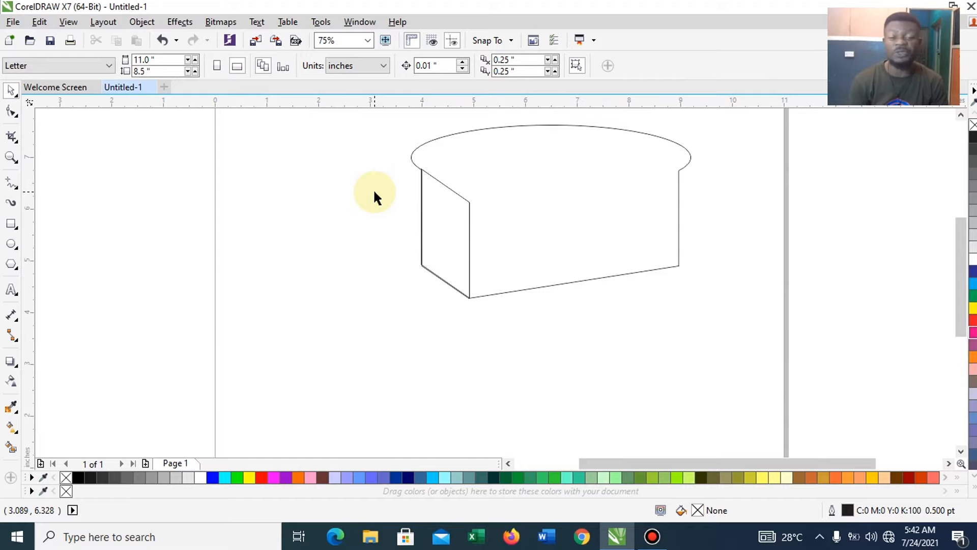
Examine how closely the side panel's lower-left corner matches the loaf outline.
{"action": "scroll", "coordinate": [433, 268], "scroll_direction": "up", "scroll_amount": 5}
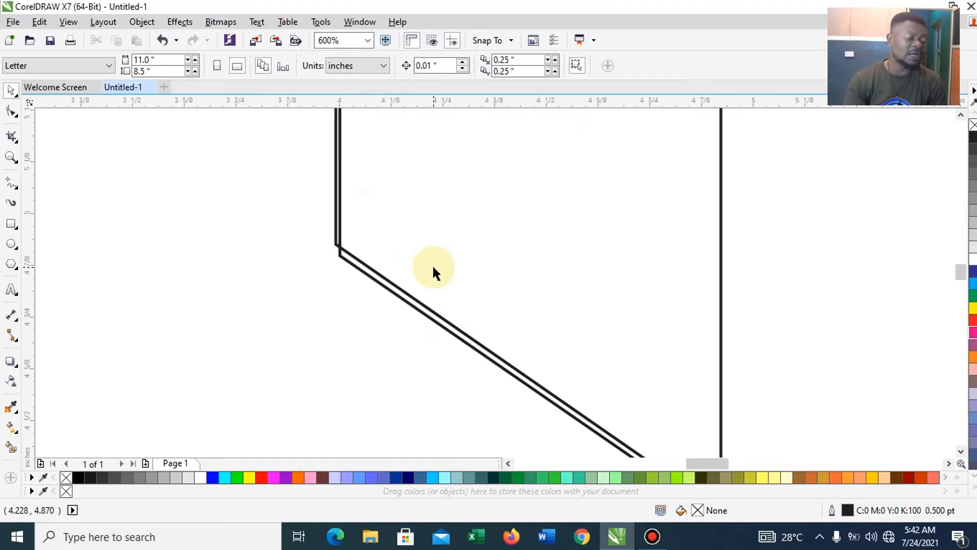
{"action": "scroll", "coordinate": [433, 268], "scroll_direction": "down", "scroll_amount": 5}
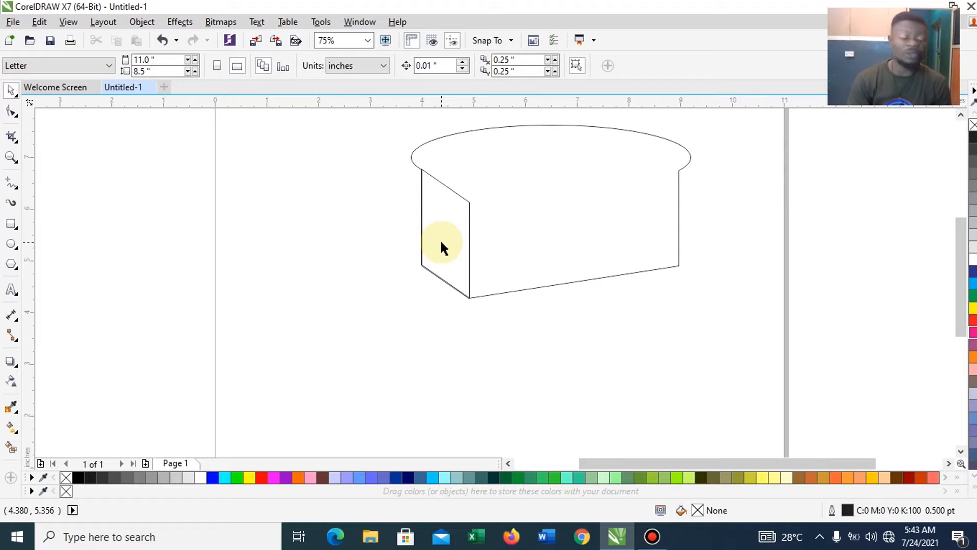
{"action": "scroll", "coordinate": [415, 265], "scroll_direction": "up", "scroll_amount": 4}
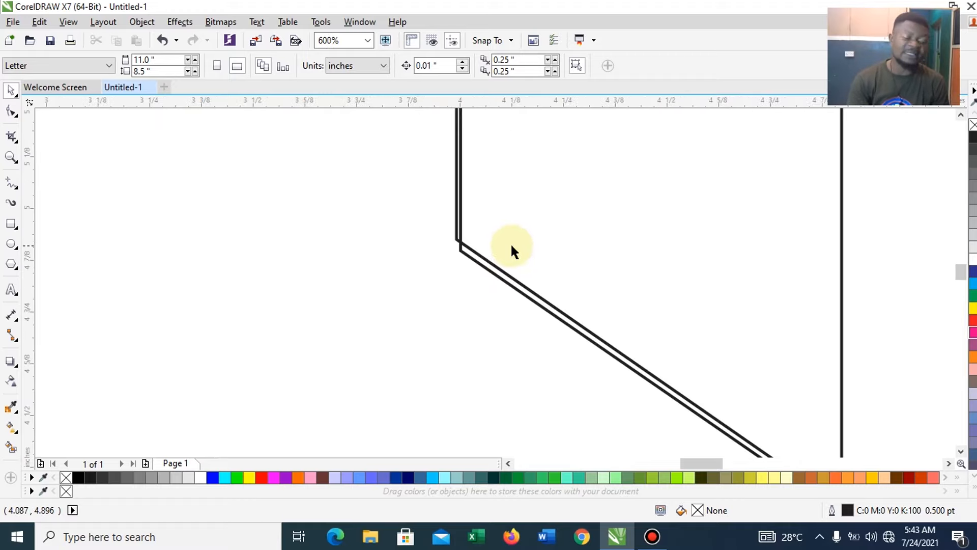
{"action": "scroll", "coordinate": [512, 239], "scroll_direction": "down", "scroll_amount": 4}
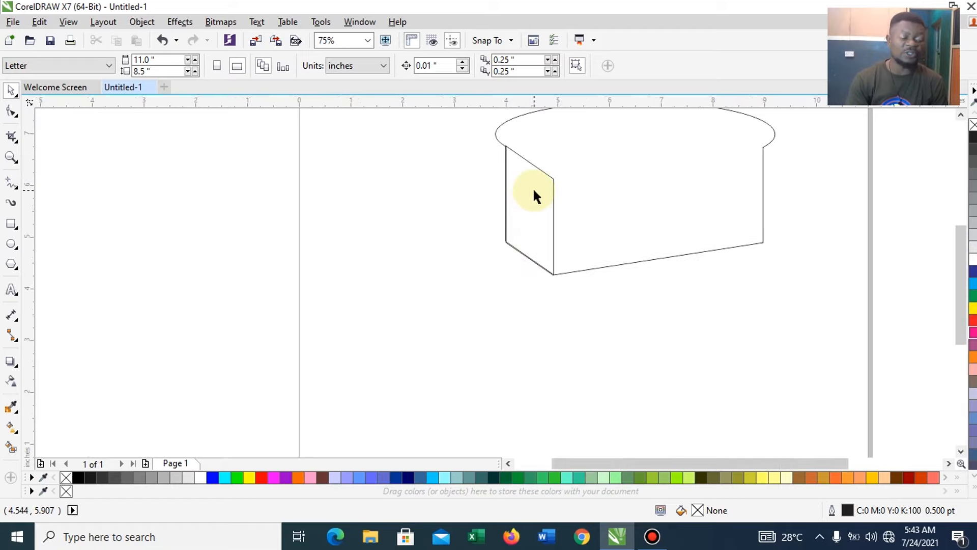
{"action": "scroll", "coordinate": [538, 181], "scroll_direction": "down", "scroll_amount": 1}
{"action": "scroll", "coordinate": [545, 167], "scroll_direction": "up", "scroll_amount": 1}
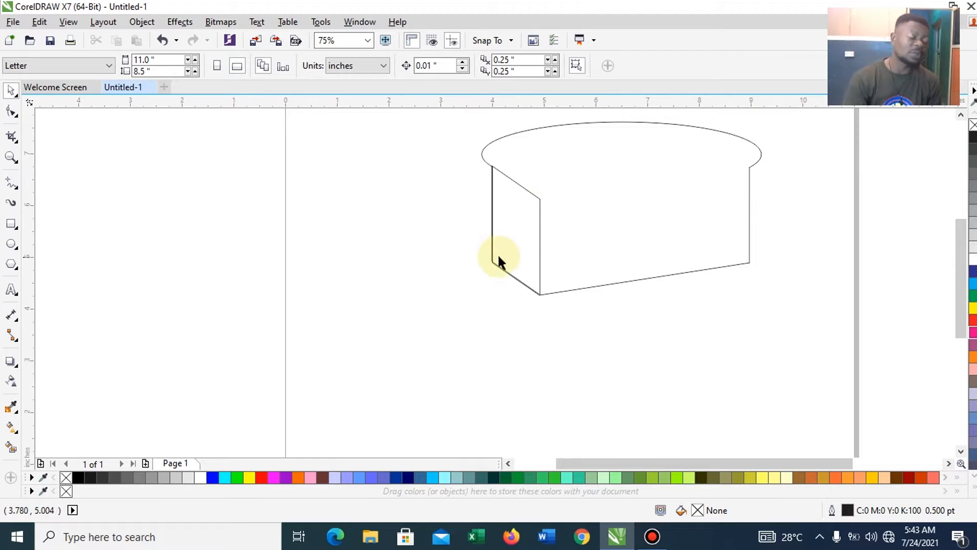
{"action": "scroll", "coordinate": [503, 253], "scroll_direction": "up", "scroll_amount": 4}
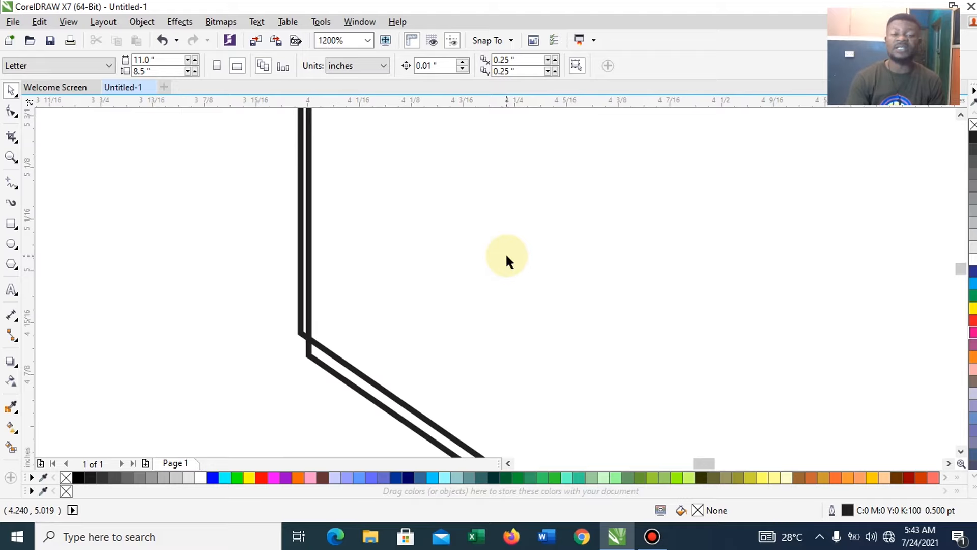
Nudge the side panel so its left and slanted lower edges lie on the loaf outline.
{"action": "scroll", "coordinate": [505, 251], "scroll_direction": "down", "scroll_amount": 3}
{"action": "left_click", "coordinate": [510, 230]}
{"action": "left_click_drag", "start_coordinate": [514, 230], "coordinate": [512, 231]}
{"action": "scroll", "coordinate": [514, 301], "scroll_direction": "up", "scroll_amount": 3}
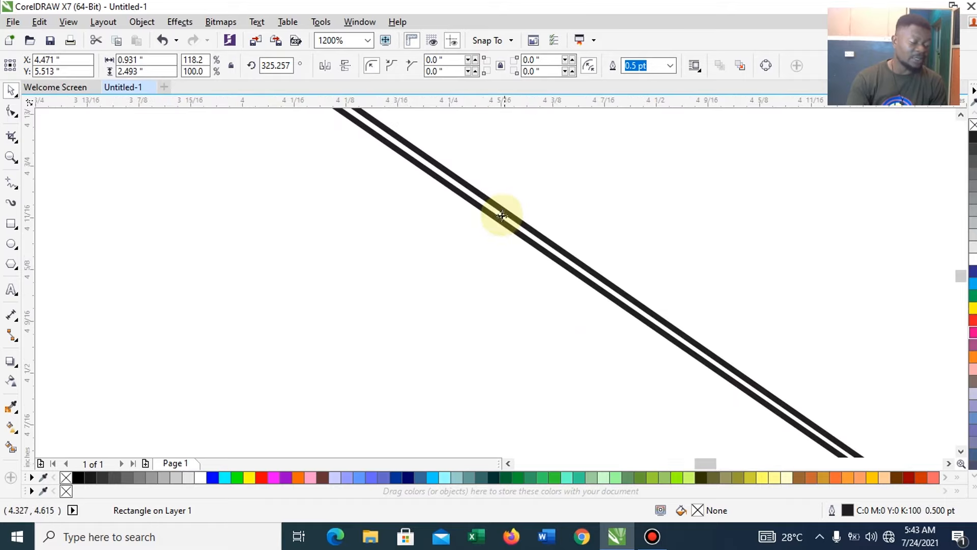
{"action": "scroll", "coordinate": [501, 214], "scroll_direction": "down", "scroll_amount": 2}
{"action": "scroll", "coordinate": [440, 170], "scroll_direction": "up", "scroll_amount": 3}
{"action": "left_click_drag", "start_coordinate": [543, 175], "coordinate": [606, 169]}
{"action": "left_click_drag", "start_coordinate": [534, 198], "coordinate": [534, 201]}
{"action": "scroll", "coordinate": [545, 196], "scroll_direction": "down", "scroll_amount": 5}
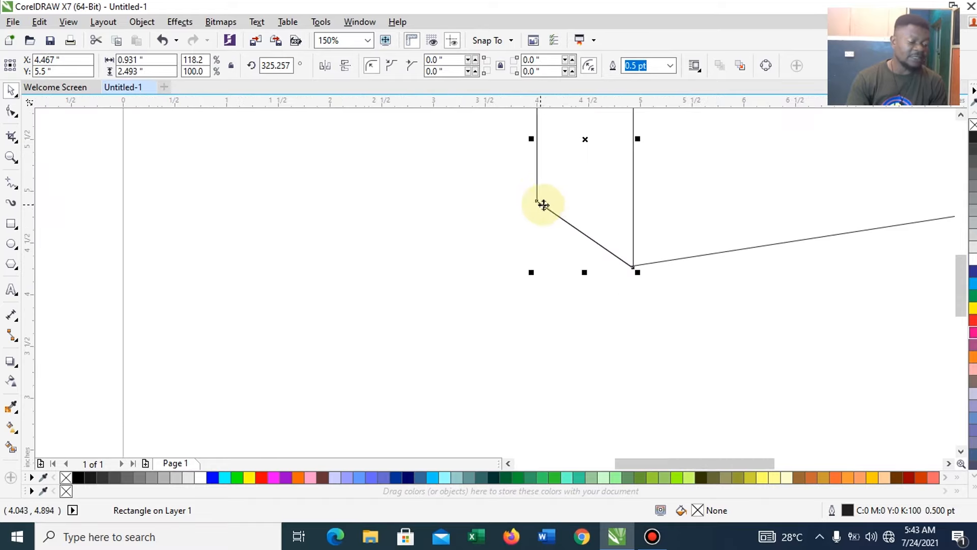
Narrow the side panel to about 0.885 inches wide from its right side to remove the overhang at the bottom corner.
{"action": "scroll", "coordinate": [632, 266], "scroll_direction": "up", "scroll_amount": 5}
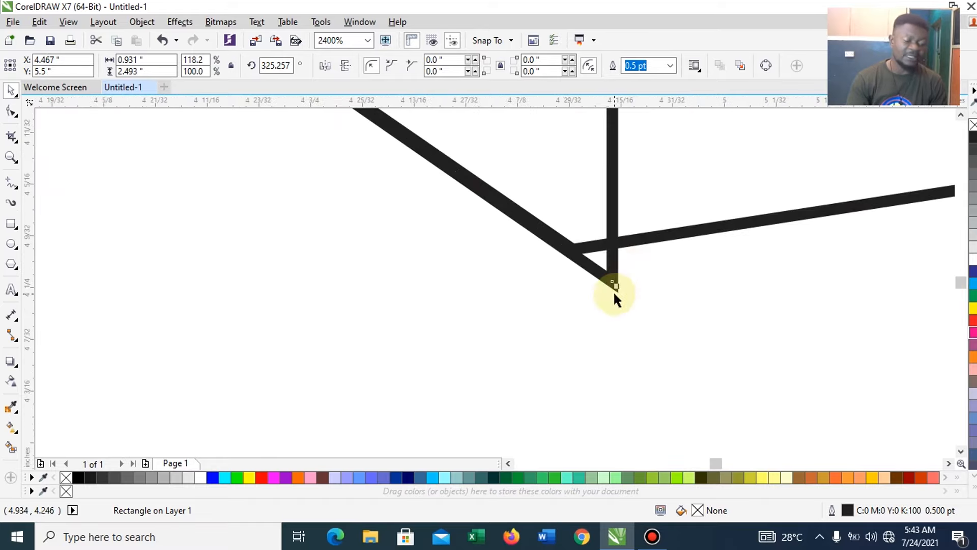
{"action": "scroll", "coordinate": [617, 254], "scroll_direction": "down", "scroll_amount": 5}
{"action": "left_click_drag", "start_coordinate": [622, 145], "coordinate": [617, 142]}
{"action": "scroll", "coordinate": [600, 258], "scroll_direction": "up", "scroll_amount": 3}
{"action": "scroll", "coordinate": [625, 244], "scroll_direction": "down", "scroll_amount": 3}
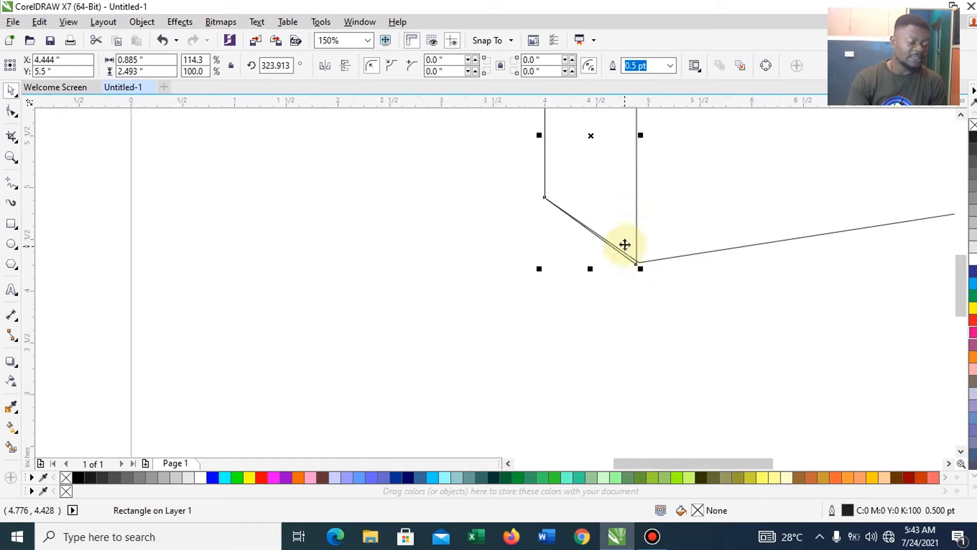
{"action": "left_click", "coordinate": [636, 146]}
{"action": "left_click_drag", "start_coordinate": [640, 140], "coordinate": [641, 137]}
{"action": "left_click", "coordinate": [622, 161]}
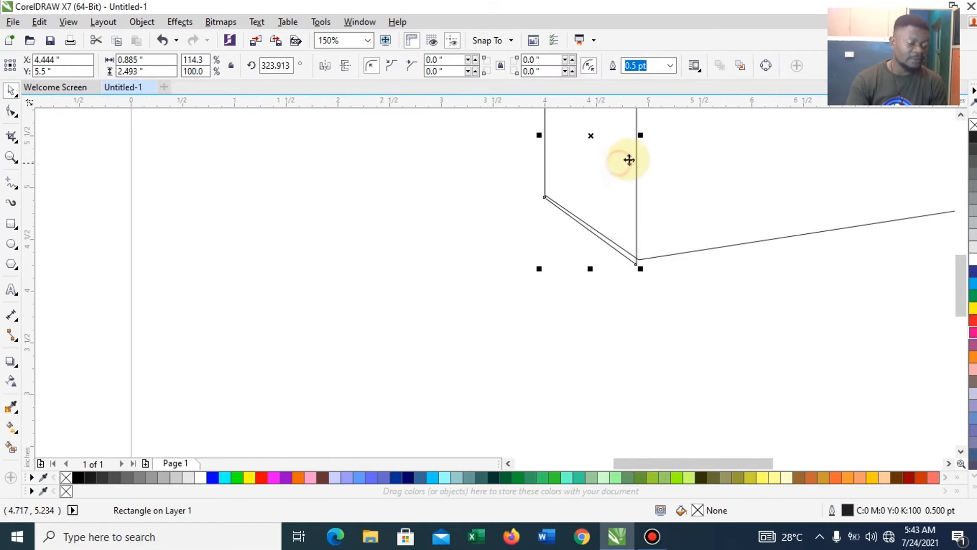
{"action": "key", "text": "ctrl+z"}
Skew the side panel's right edge slightly upward so its lower edge lines up with the loaf's slanted edge.
{"action": "left_click", "coordinate": [628, 164]}
{"action": "left_click", "coordinate": [634, 139]}
{"action": "left_click", "coordinate": [633, 138]}
{"action": "left_click_drag", "start_coordinate": [636, 135], "coordinate": [640, 131]}
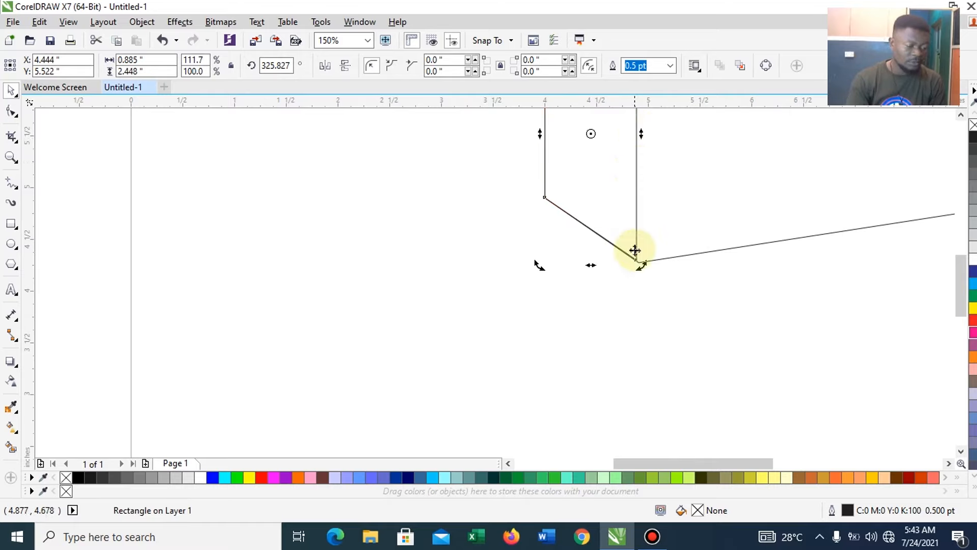
{"action": "scroll", "coordinate": [632, 250], "scroll_direction": "up", "scroll_amount": 2}
{"action": "scroll", "coordinate": [644, 207], "scroll_direction": "down", "scroll_amount": 4}
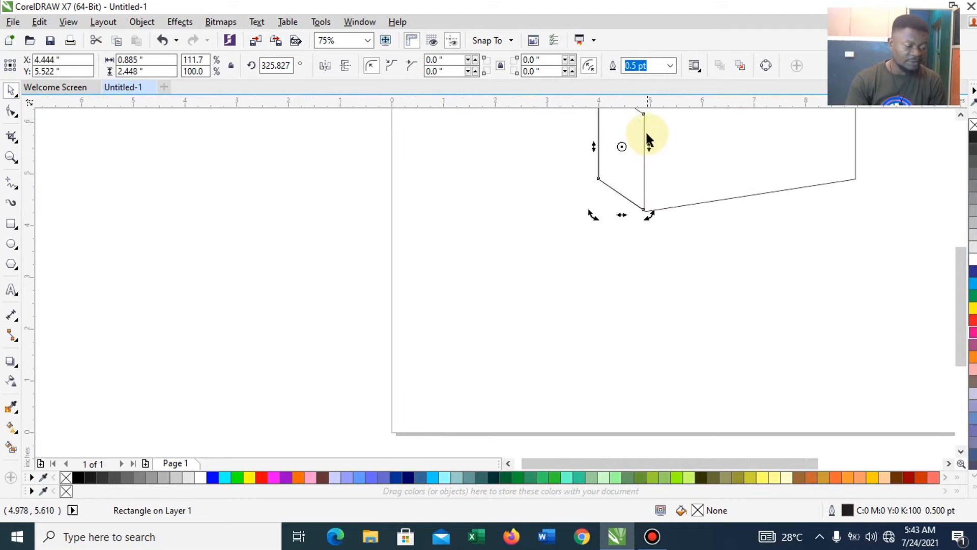
Widen the side panel to about 0.907 inches so its lower-right corner meets the loaf outline's bottom corner, and deselect it.
{"action": "scroll", "coordinate": [646, 140], "scroll_direction": "up", "scroll_amount": 4}
{"action": "left_click_drag", "start_coordinate": [643, 188], "coordinate": [644, 190]}
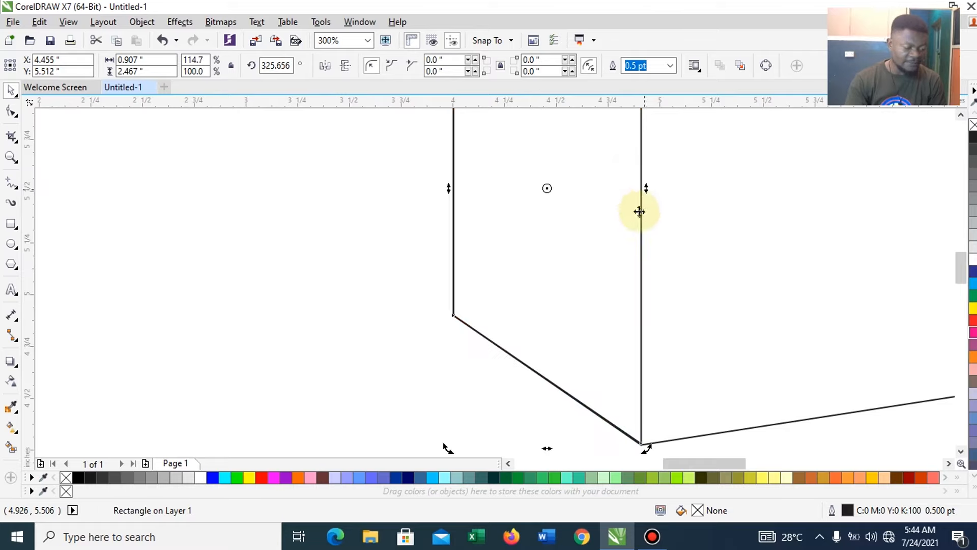
{"action": "scroll", "coordinate": [655, 450], "scroll_direction": "up", "scroll_amount": 5}
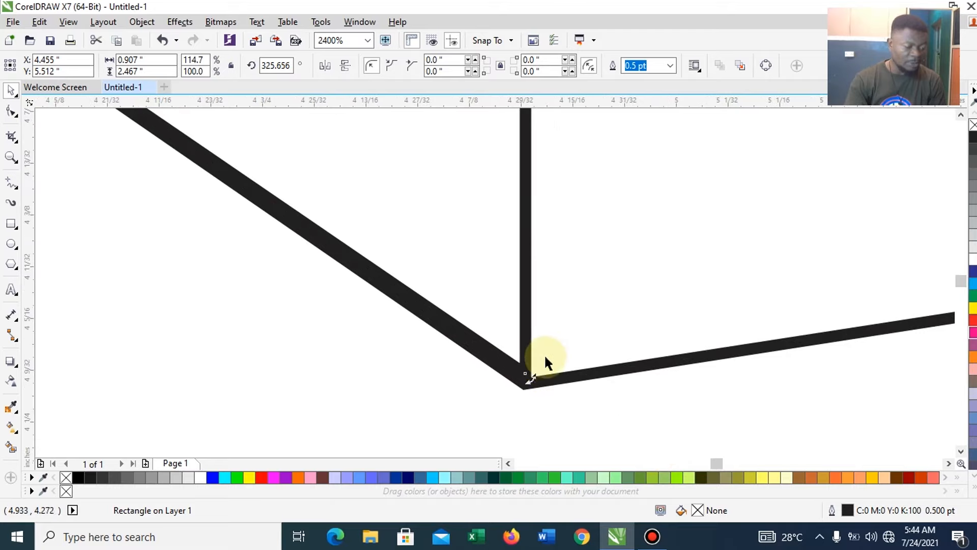
{"action": "scroll", "coordinate": [545, 353], "scroll_direction": "down", "scroll_amount": 6}
{"action": "scroll", "coordinate": [550, 312], "scroll_direction": "up", "scroll_amount": 1}
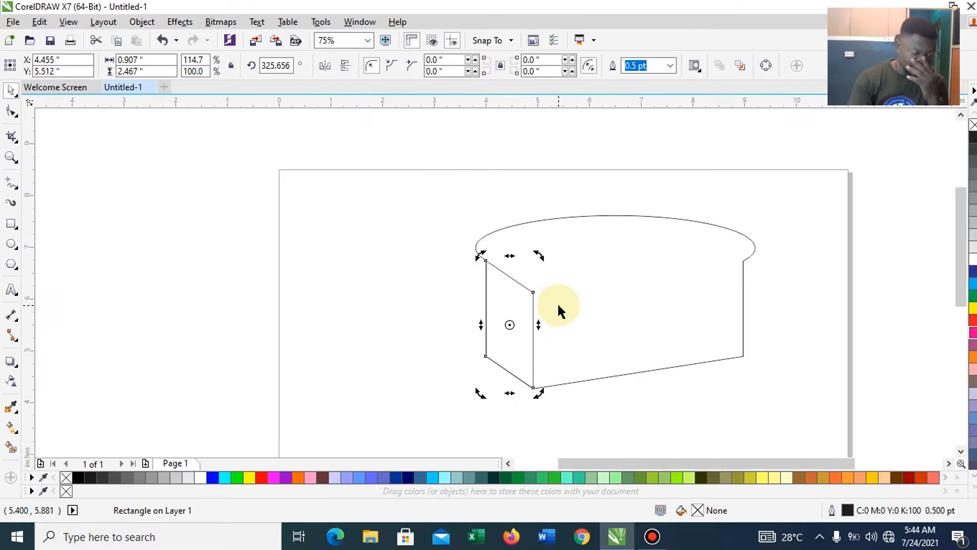
{"action": "left_click", "coordinate": [432, 262]}
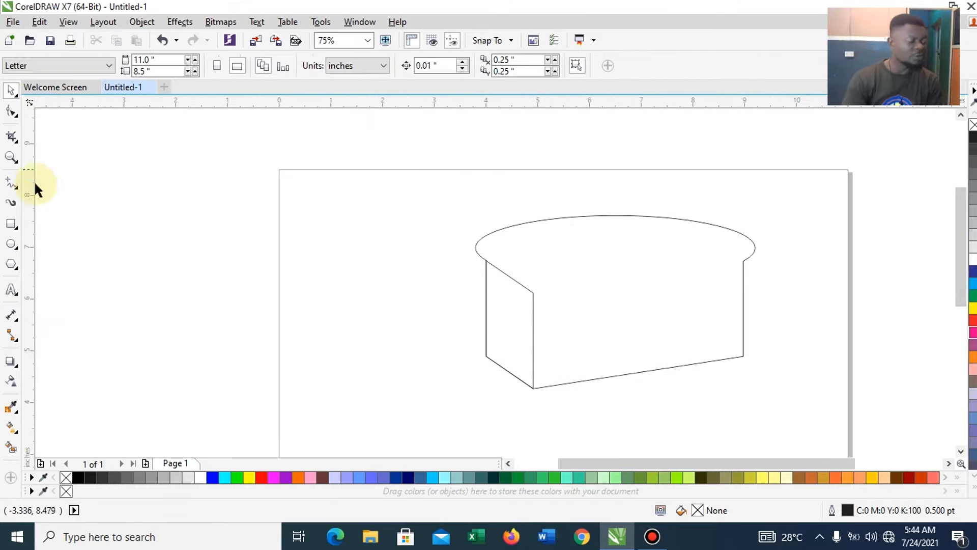
{"action": "left_click", "coordinate": [11, 264]}
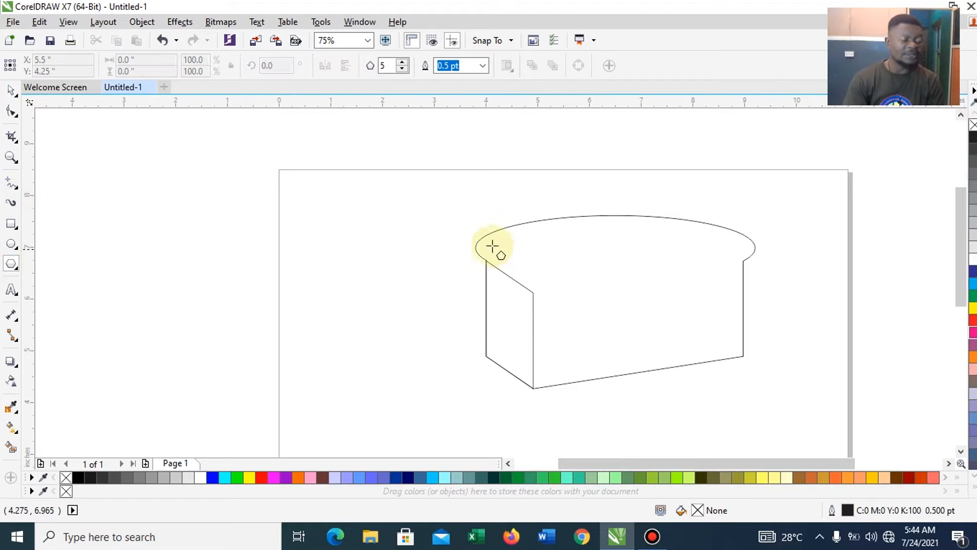
{"action": "left_click_drag", "start_coordinate": [474, 233], "coordinate": [589, 288]}
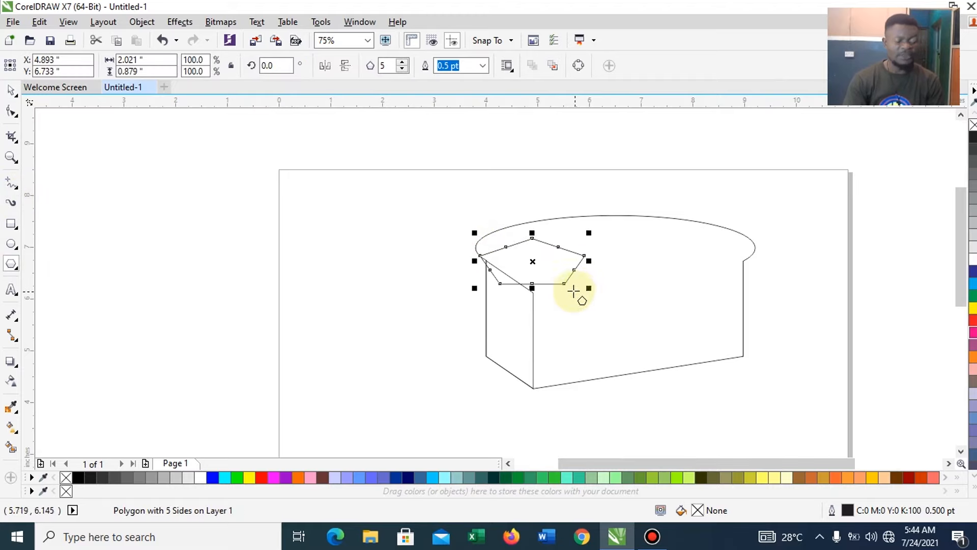
{"action": "key", "text": "Delete"}
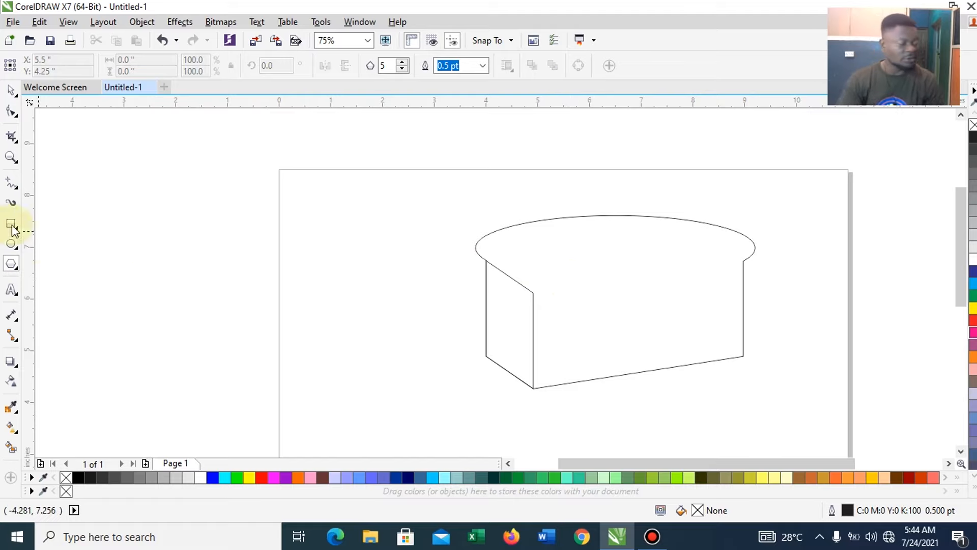
Draw an ellipse over the side panel's top edge, then flatten and rotate it to follow the panel's slope.
{"action": "left_click", "coordinate": [11, 243]}
{"action": "mouse_move", "coordinate": [476, 231]}
{"action": "left_mouse_down"}
{"action": "mouse_move", "coordinate": [589, 279]}
{"action": "mouse_move", "coordinate": [578, 270]}
{"action": "mouse_move", "coordinate": [571, 303]}
{"action": "left_mouse_up"}
{"action": "key", "text": "space"}
{"action": "left_click", "coordinate": [525, 250]}
{"action": "left_click", "coordinate": [537, 250]}
{"action": "mouse_move", "coordinate": [538, 246]}
{"action": "left_mouse_down"}
{"action": "mouse_move", "coordinate": [524, 268]}
{"action": "mouse_move", "coordinate": [567, 266]}
{"action": "mouse_move", "coordinate": [550, 261]}
{"action": "left_mouse_up"}
{"action": "left_click_drag", "start_coordinate": [510, 296], "coordinate": [545, 283]}
{"action": "left_click", "coordinate": [534, 264]}
Weld the slanted ellipse and the side panel into one end-face shape and deselect it.
{"action": "left_click_drag", "start_coordinate": [412, 225], "coordinate": [572, 419]}
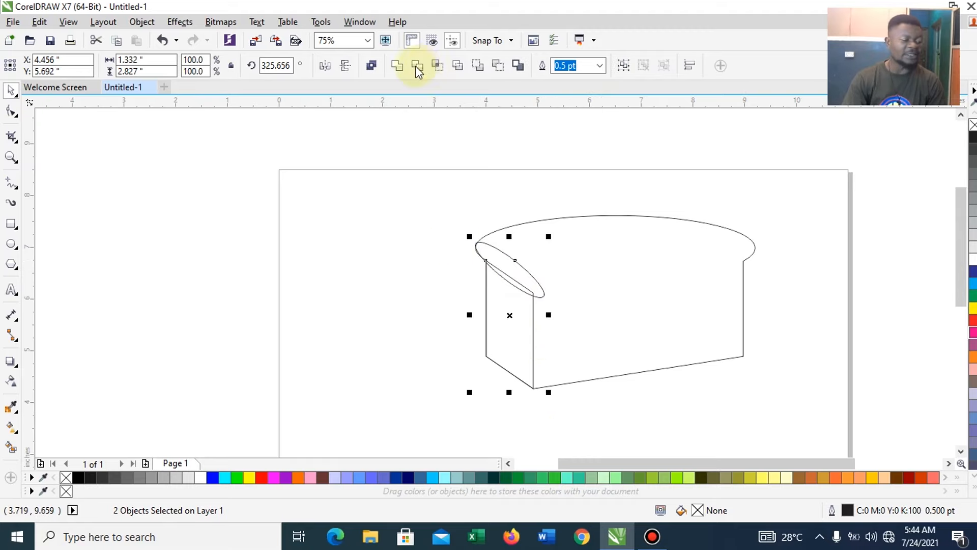
{"action": "left_click", "coordinate": [402, 65]}
{"action": "left_click", "coordinate": [429, 242]}
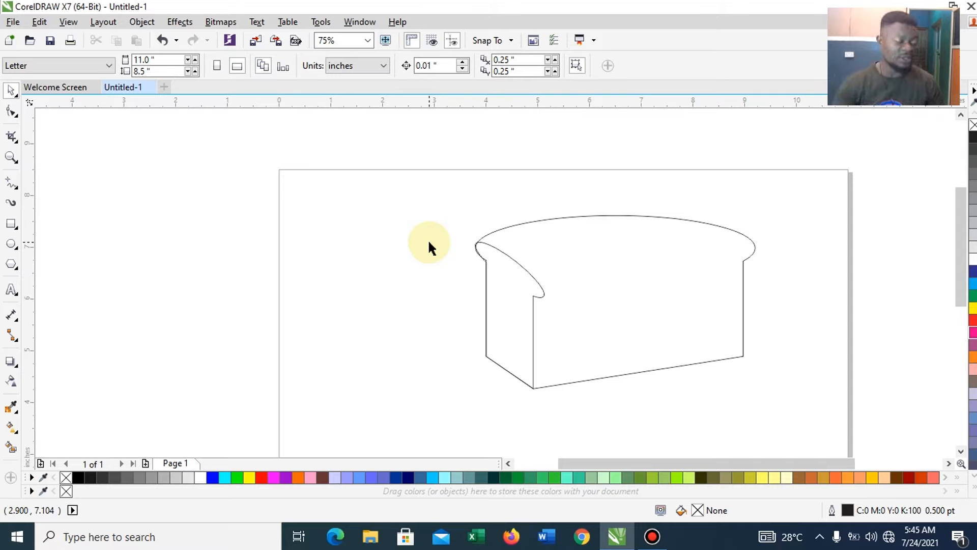
Open the fill settings for the loaf body outline and give it a linear fountain fill.
{"action": "left_click", "coordinate": [678, 227]}
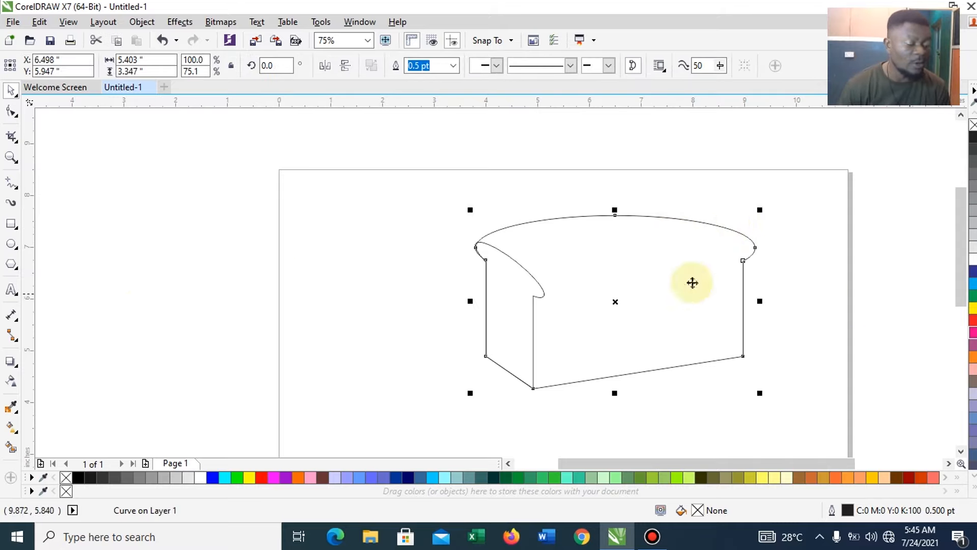
{"action": "left_click", "coordinate": [12, 427]}
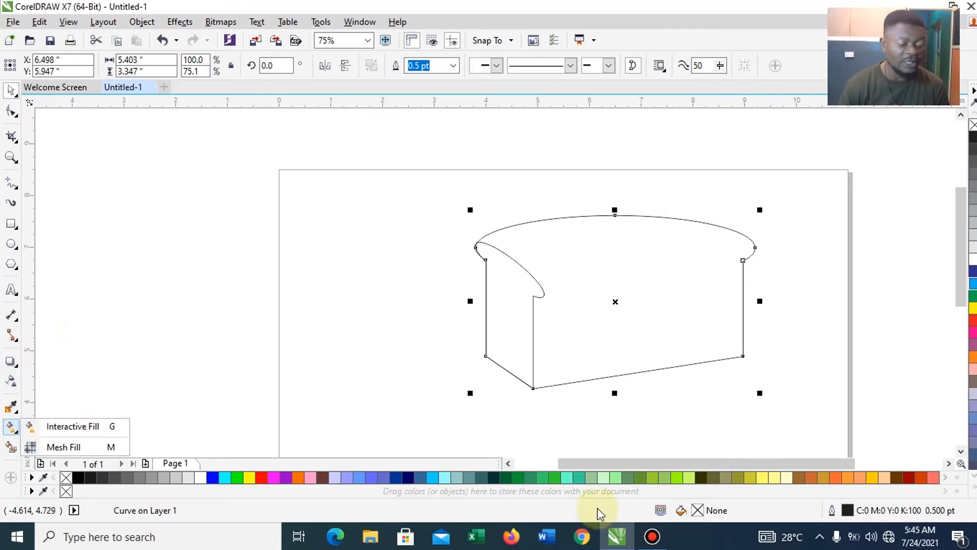
{"action": "double_click", "coordinate": [716, 510]}
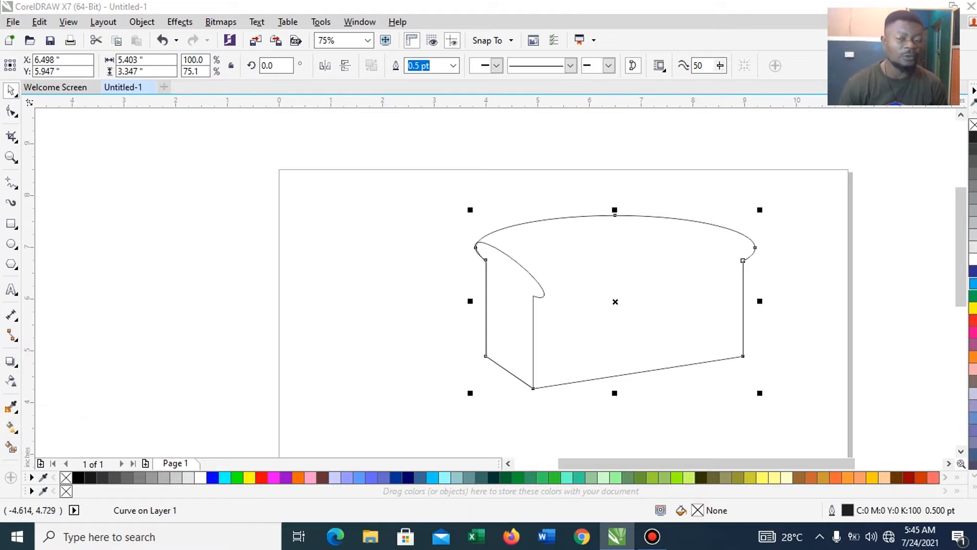
{"action": "left_click_drag", "start_coordinate": [581, 465], "coordinate": [399, 128]}
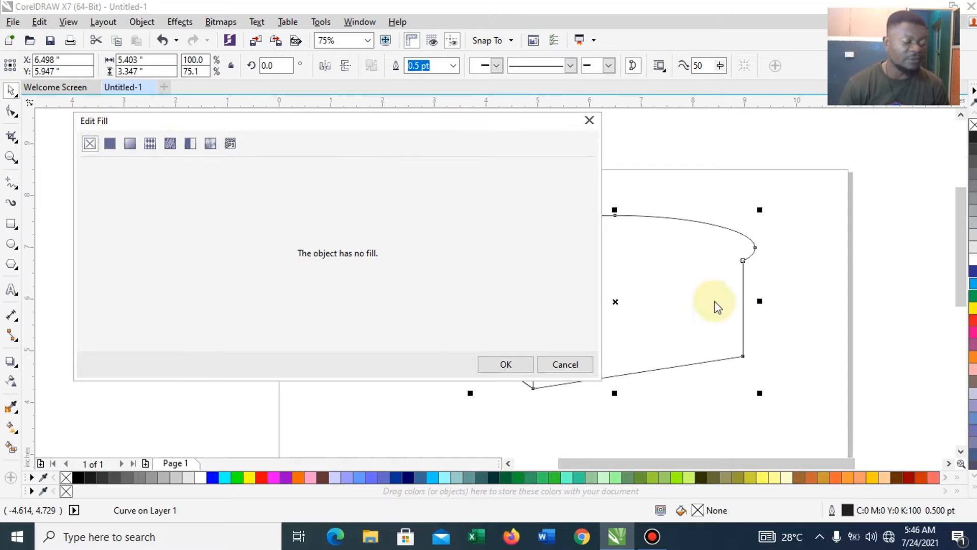
{"action": "left_click", "coordinate": [130, 147]}
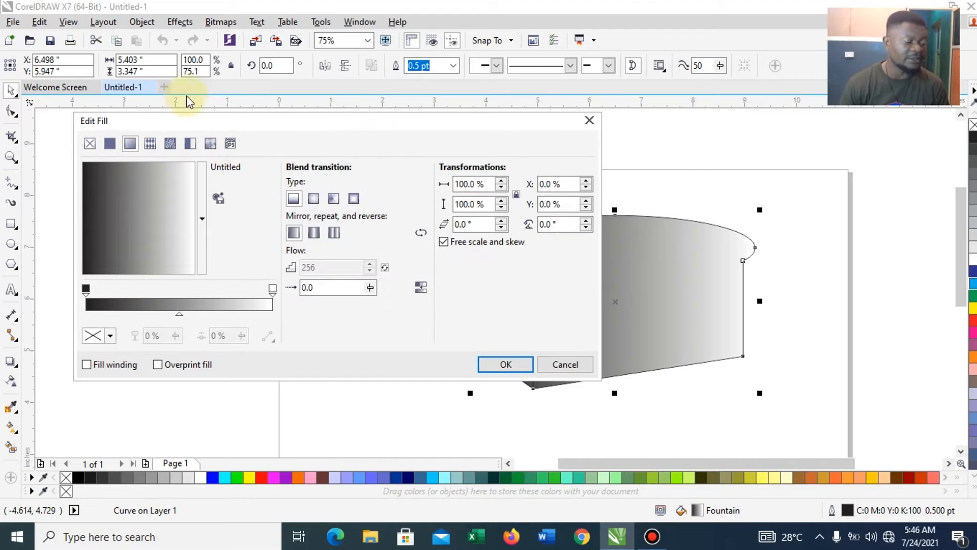
{"action": "left_click_drag", "start_coordinate": [293, 130], "coordinate": [312, 144]}
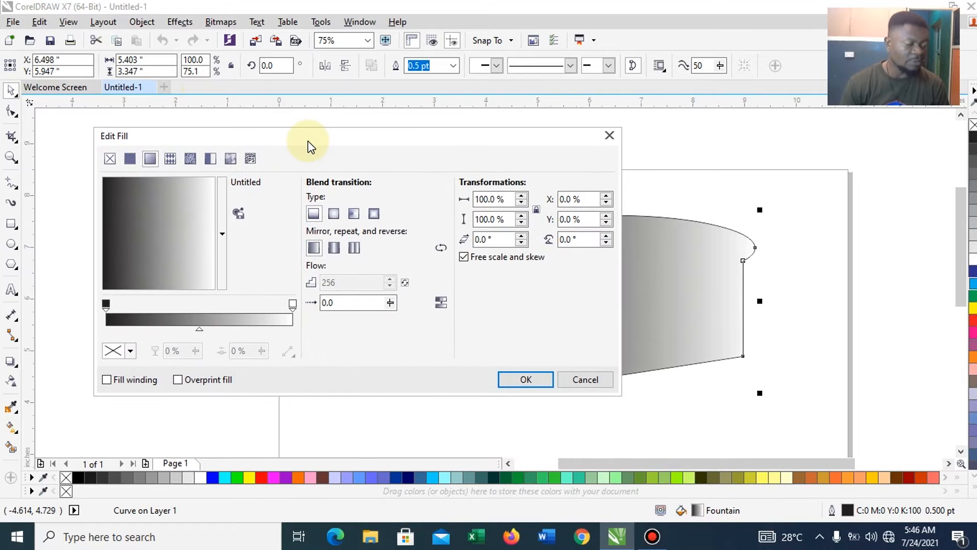
Set the gradient's start color to a reddish brown, C28 M92 Y100 K35.
{"action": "left_click", "coordinate": [105, 303]}
{"action": "left_click", "coordinate": [132, 351]}
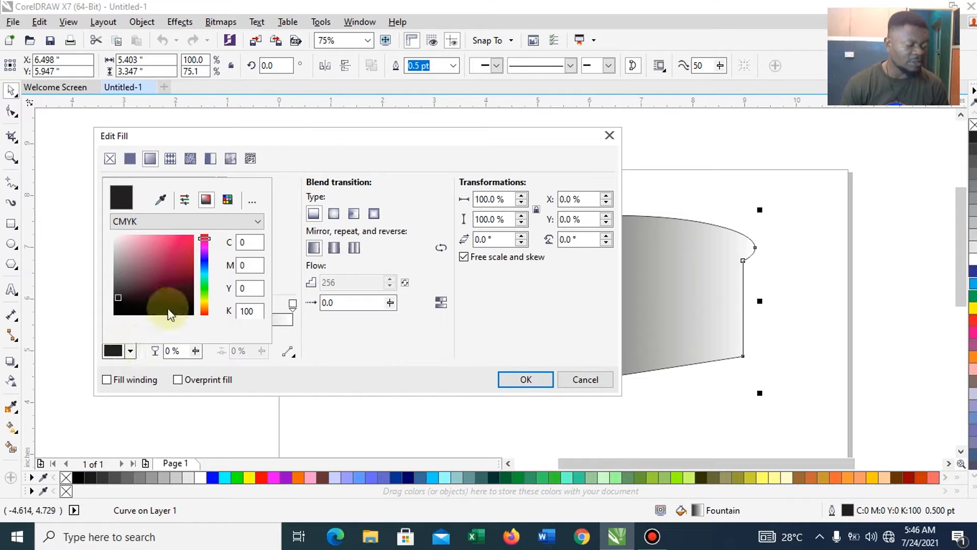
{"action": "left_click_drag", "start_coordinate": [205, 310], "coordinate": [203, 312]}
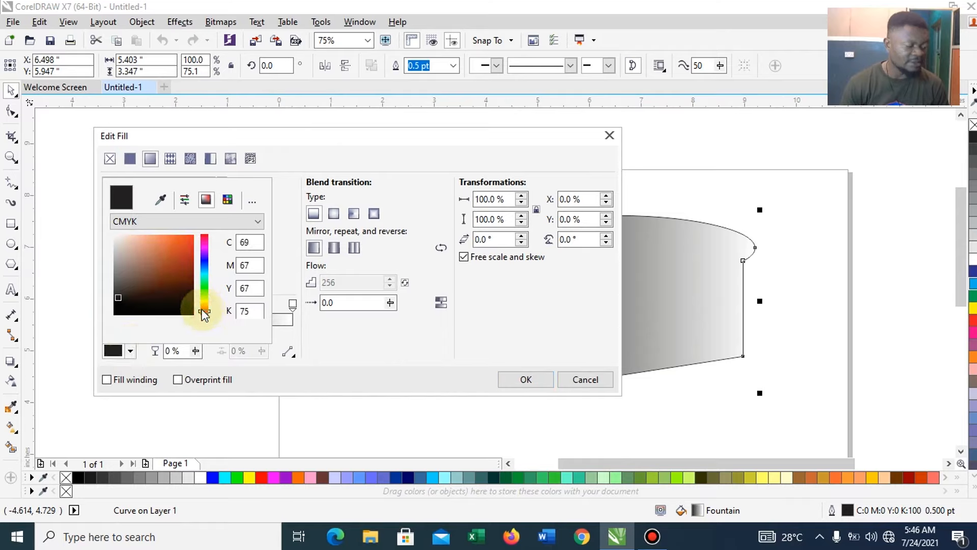
{"action": "left_click", "coordinate": [187, 246]}
{"action": "mouse_move", "coordinate": [187, 246]}
{"action": "left_mouse_down"}
{"action": "mouse_move", "coordinate": [192, 239]}
{"action": "mouse_move", "coordinate": [191, 269]}
{"action": "left_mouse_up"}
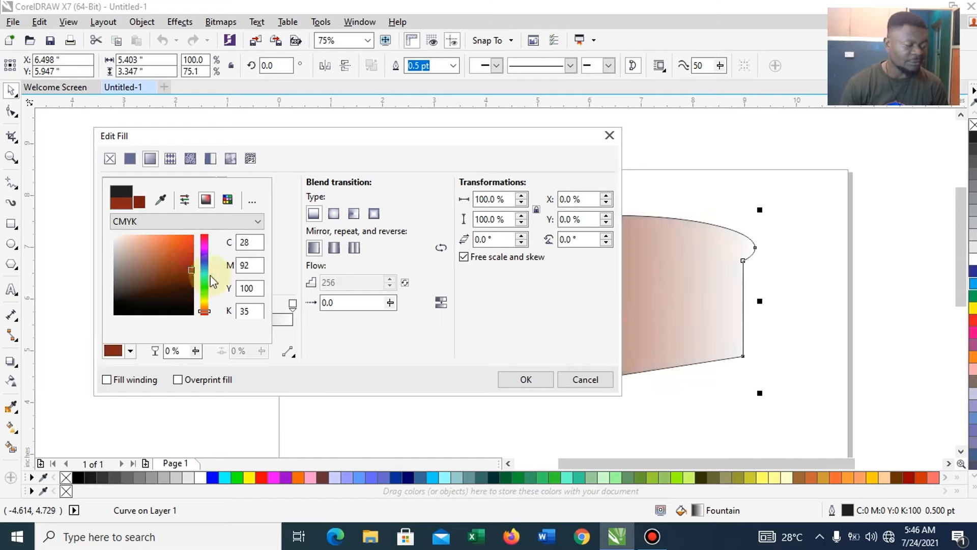
{"action": "left_click", "coordinate": [401, 347]}
Set the gradient's end color to a pale yellow, C7 M0 Y43 K0.
{"action": "left_click", "coordinate": [293, 305]}
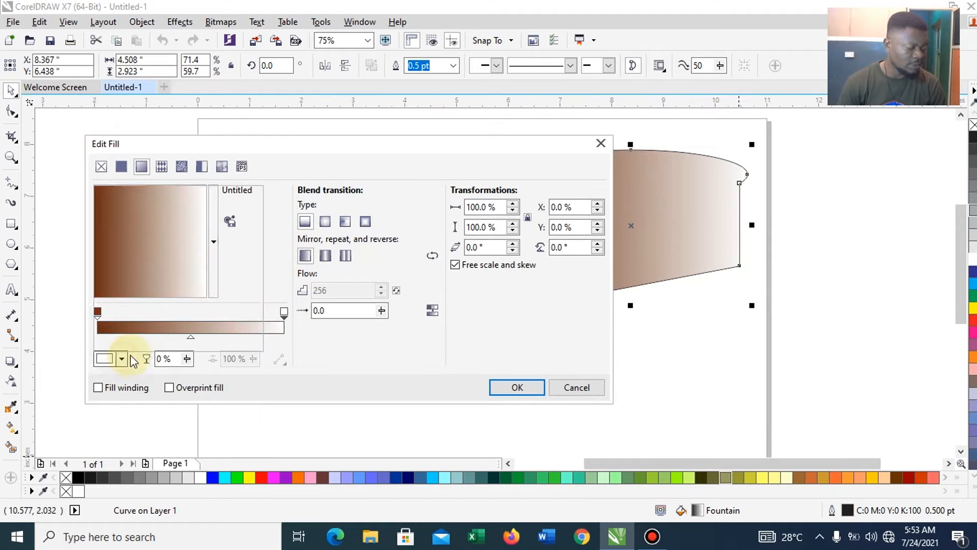
{"action": "left_click", "coordinate": [122, 358]}
{"action": "left_click_drag", "start_coordinate": [198, 317], "coordinate": [196, 311]}
{"action": "left_click_drag", "start_coordinate": [152, 264], "coordinate": [130, 246]}
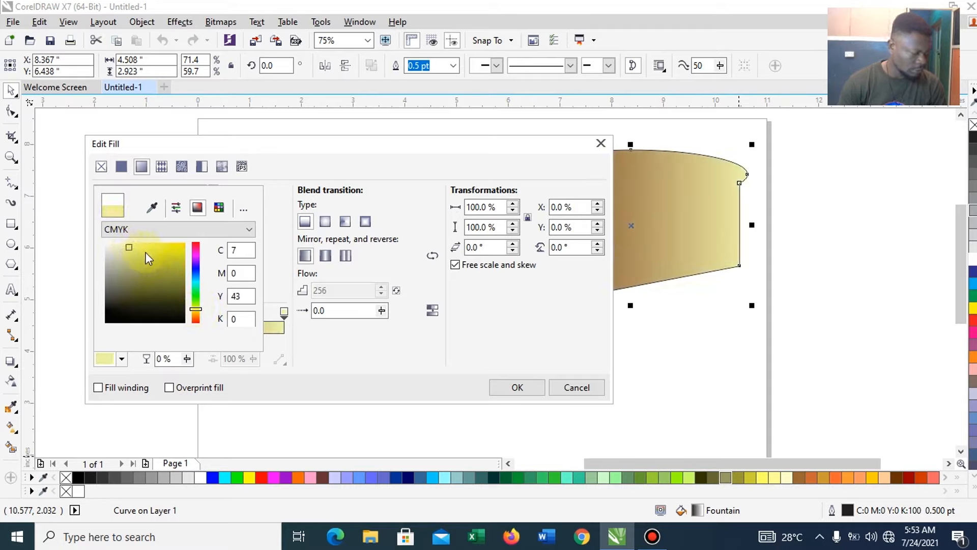
{"action": "left_click", "coordinate": [240, 319]}
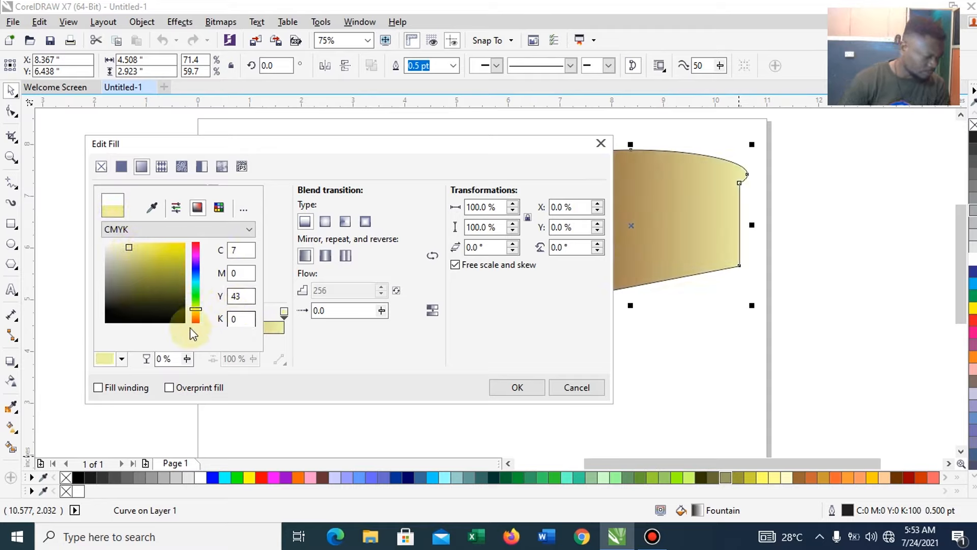
{"action": "left_click", "coordinate": [389, 375]}
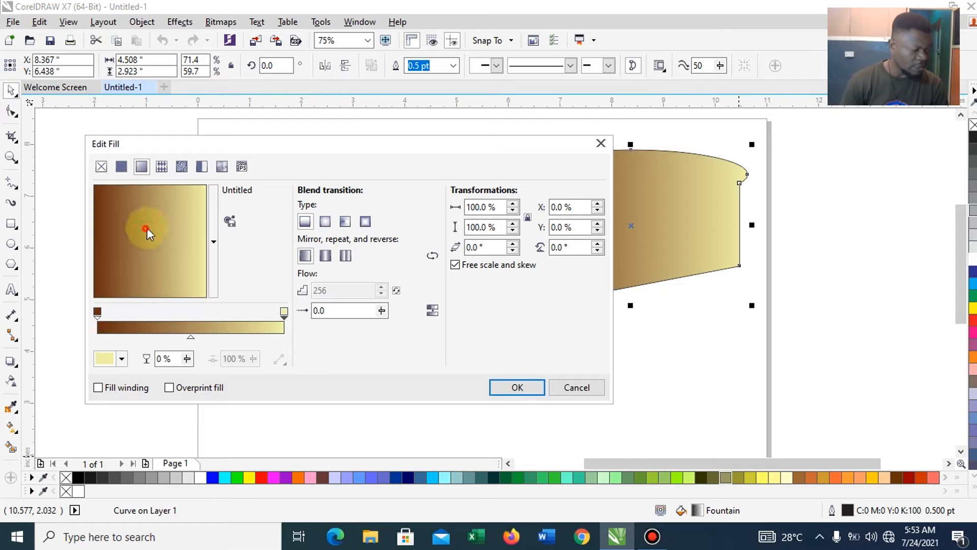
Rotate the gradient to 276.0° so the brown lies along the loaf's top, and set its midpoint to 33%.
{"action": "left_click_drag", "start_coordinate": [169, 264], "coordinate": [201, 250]}
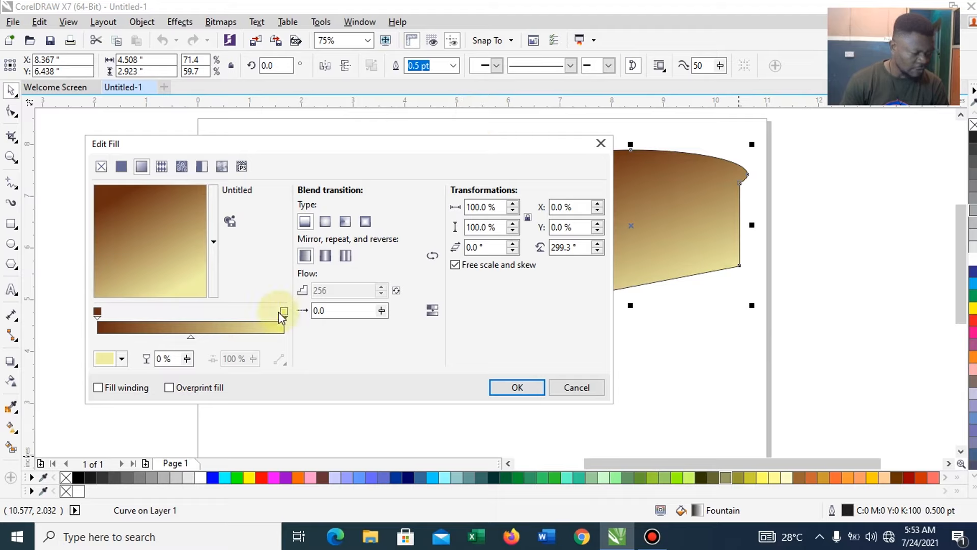
{"action": "left_click", "coordinate": [188, 337]}
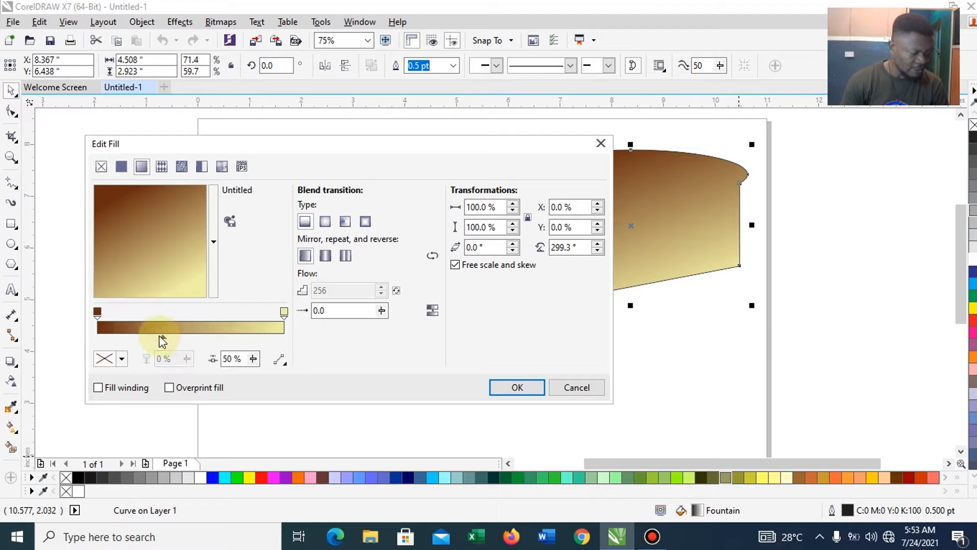
{"action": "left_click_drag", "start_coordinate": [161, 339], "coordinate": [159, 338]}
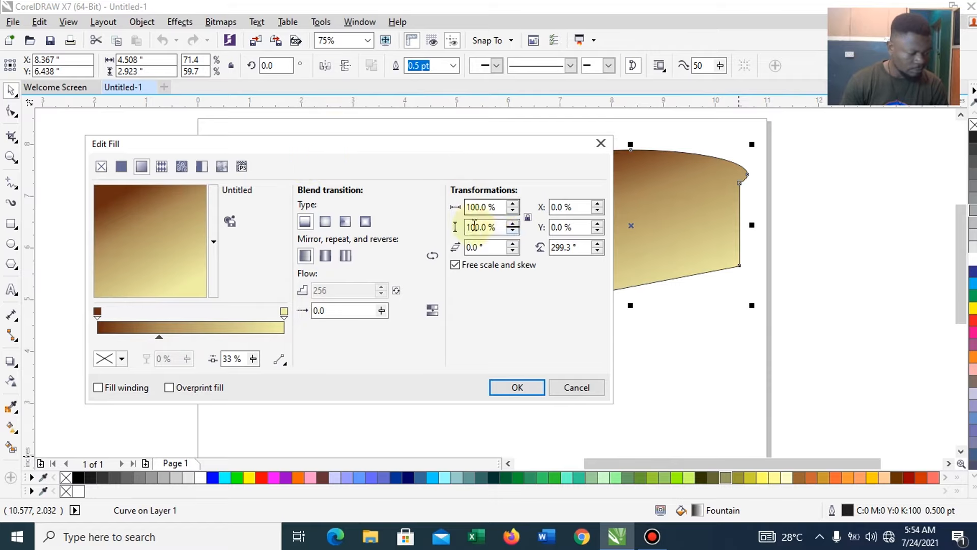
{"action": "left_click_drag", "start_coordinate": [203, 146], "coordinate": [243, 130]}
{"action": "left_click_drag", "start_coordinate": [225, 265], "coordinate": [292, 298]}
Change the gradient's start color to a brighter crust brown, C27 M84 Y100 K30.
{"action": "left_click", "coordinate": [140, 298]}
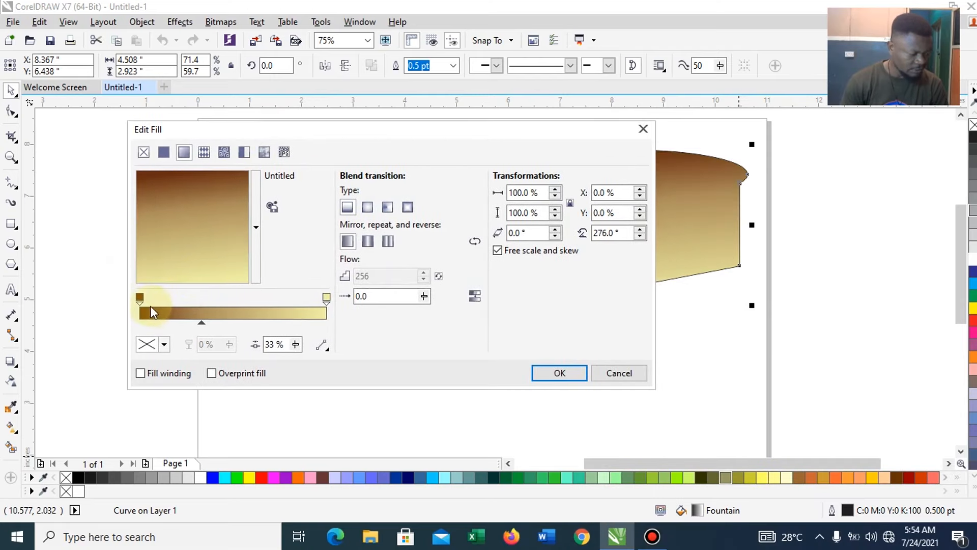
{"action": "left_click", "coordinate": [164, 346]}
{"action": "left_click", "coordinate": [239, 486]}
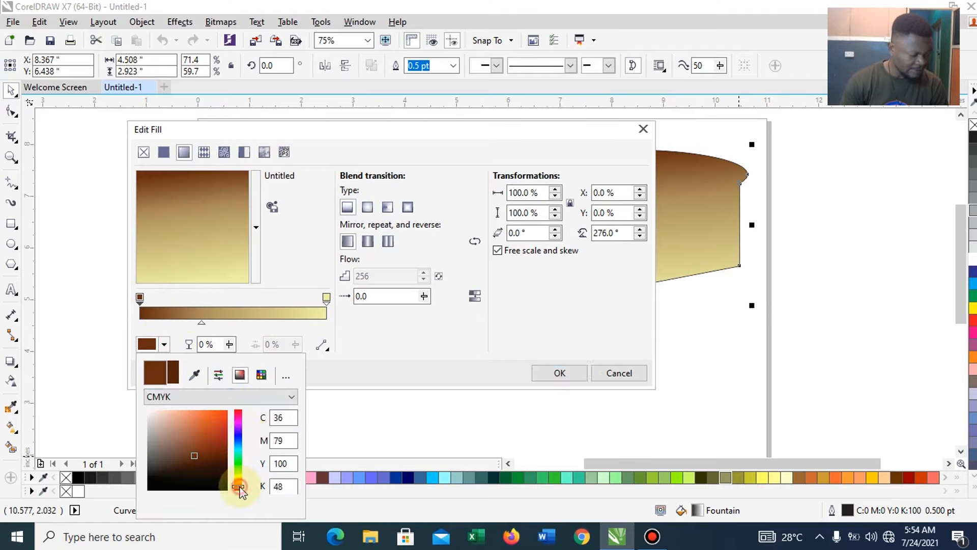
{"action": "left_click_drag", "start_coordinate": [239, 486], "coordinate": [240, 489]}
{"action": "left_click_drag", "start_coordinate": [202, 449], "coordinate": [226, 440]}
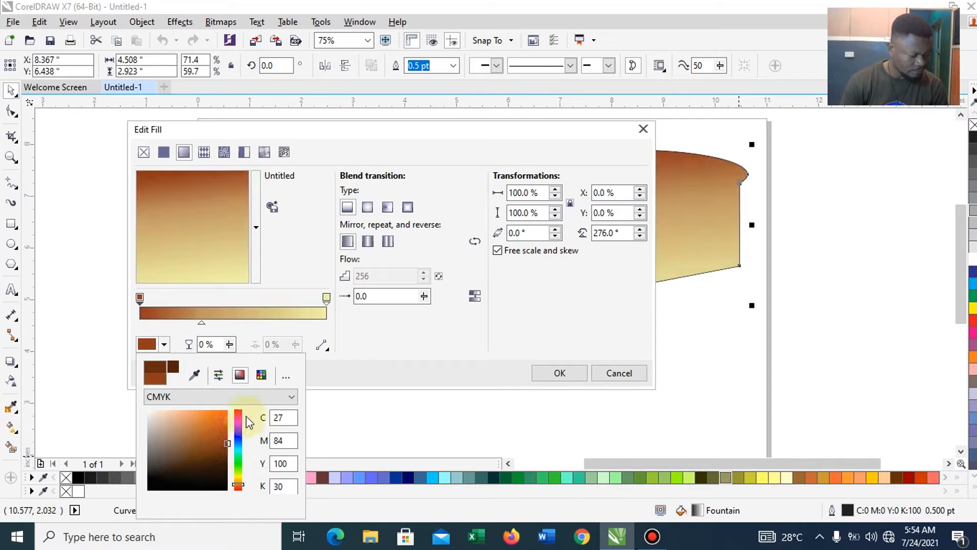
{"action": "left_click", "coordinate": [385, 399]}
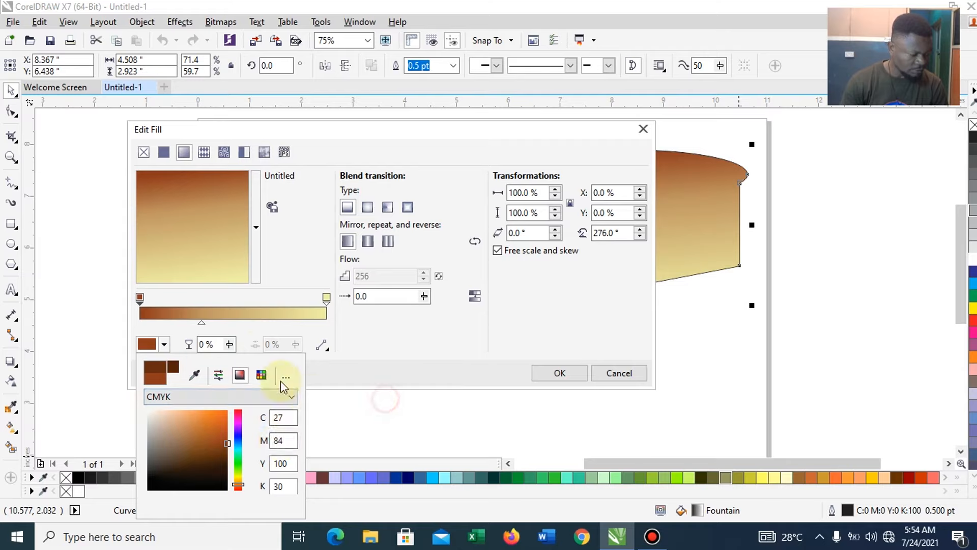
{"action": "left_click", "coordinate": [255, 357]}
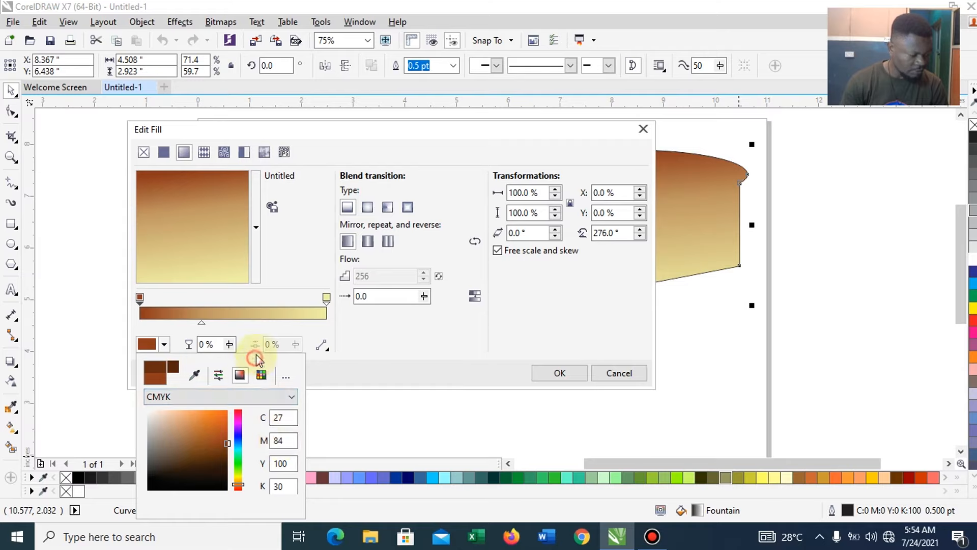
{"action": "left_click", "coordinate": [165, 338]}
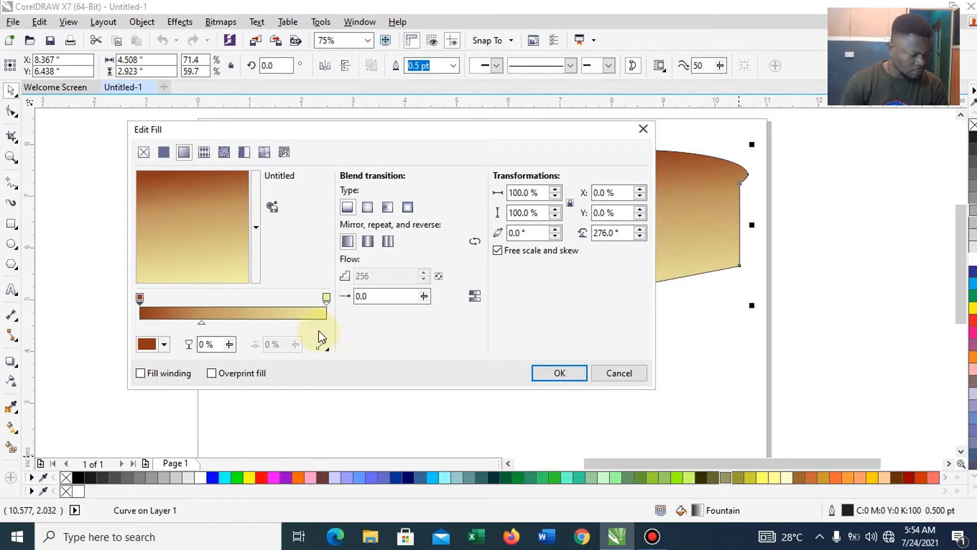
Change the gradient's end color to a stronger yellow, C7 M0 Y71 K0.
{"action": "left_click", "coordinate": [327, 298]}
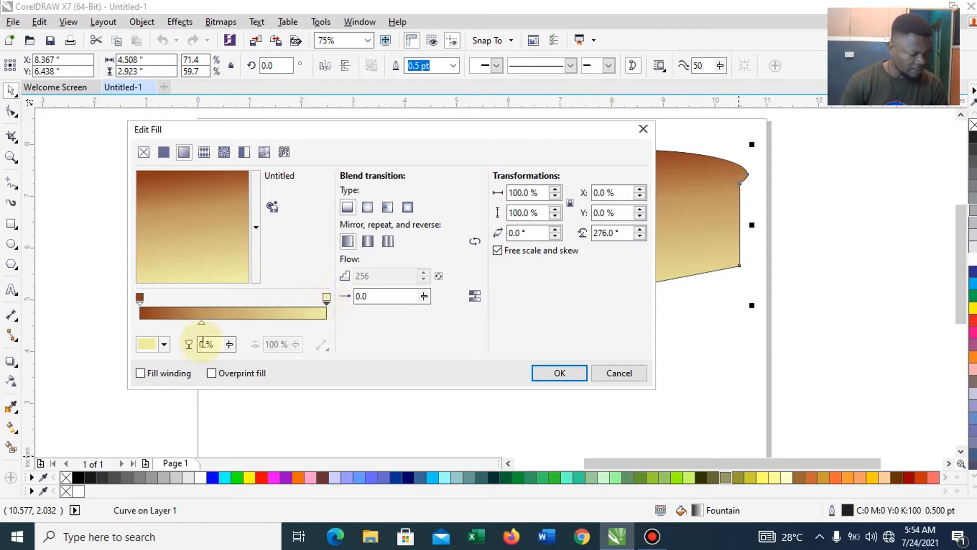
{"action": "left_click", "coordinate": [164, 344]}
{"action": "left_click", "coordinate": [216, 417]}
{"action": "left_click", "coordinate": [204, 414]}
{"action": "left_click", "coordinate": [203, 413]}
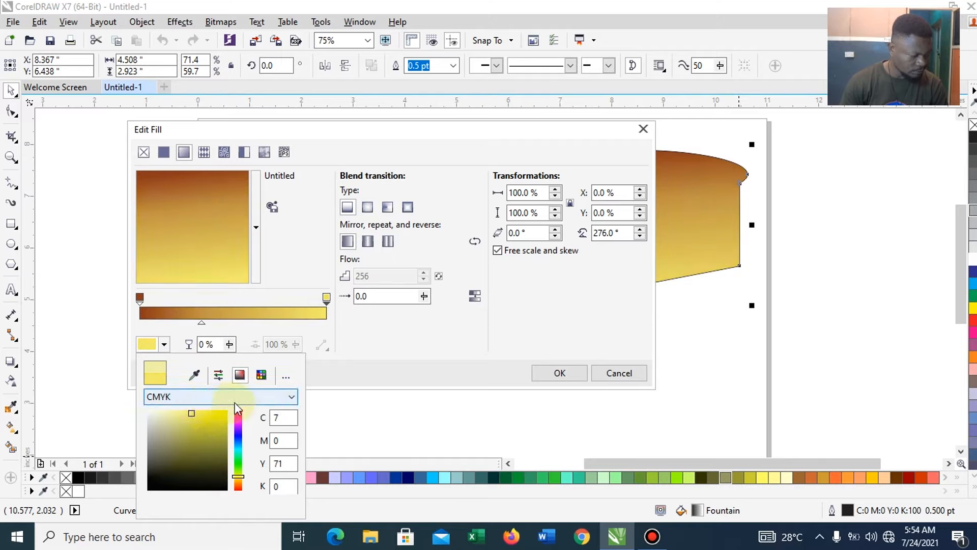
{"action": "left_click", "coordinate": [411, 352]}
Shift the gradient's midpoint slightly toward the yellow end and apply the fill to the loaf body.
{"action": "left_click", "coordinate": [202, 324]}
{"action": "mouse_move", "coordinate": [202, 324]}
{"action": "left_mouse_down"}
{"action": "mouse_move", "coordinate": [193, 324]}
{"action": "mouse_move", "coordinate": [242, 321]}
{"action": "mouse_move", "coordinate": [211, 317]}
{"action": "left_mouse_up"}
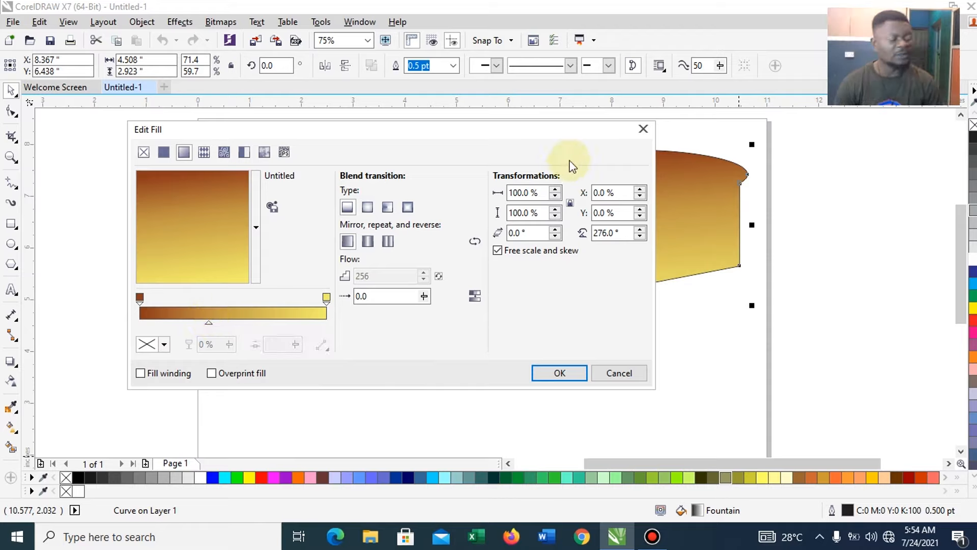
{"action": "left_click", "coordinate": [559, 373]}
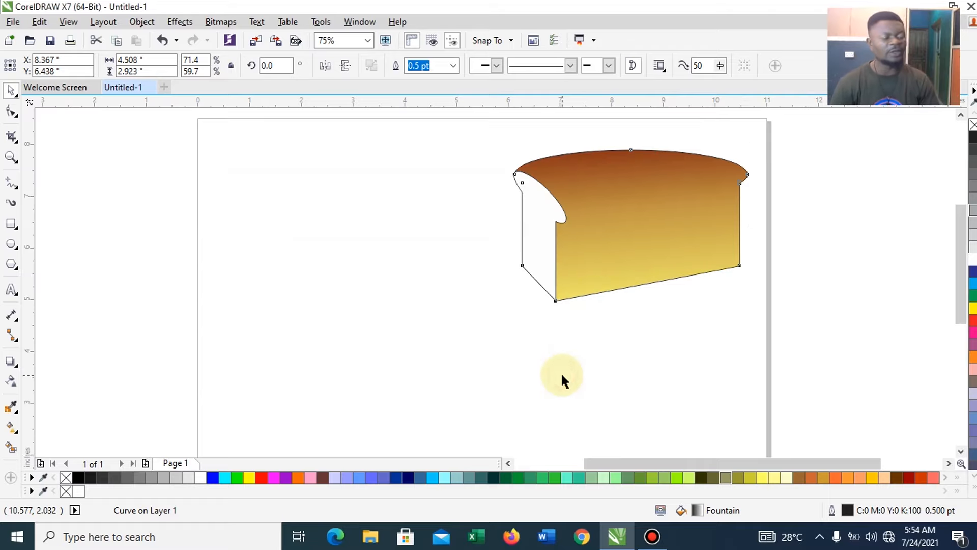
Fill the loaf's end face with the pale yellow #FFFF99.
{"action": "left_click", "coordinate": [550, 205]}
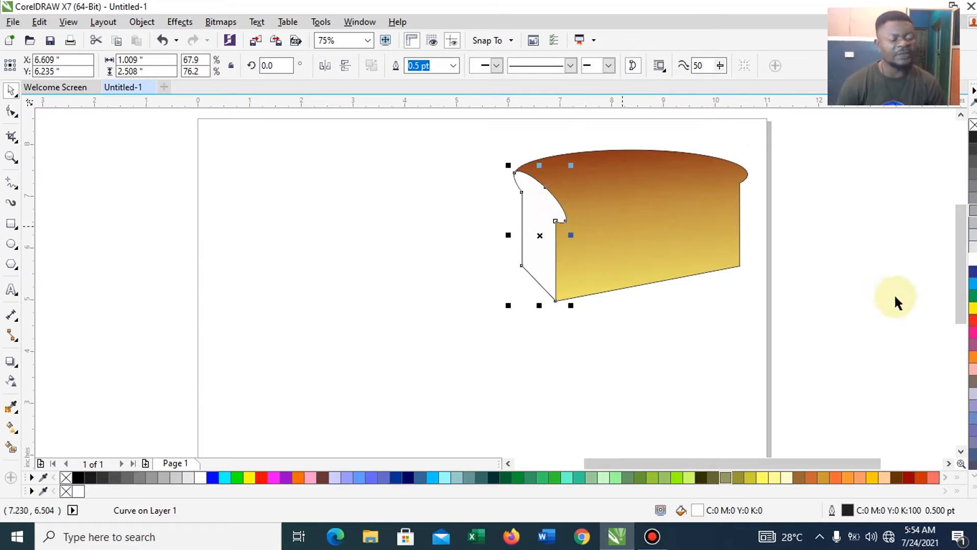
{"action": "left_click", "coordinate": [786, 479]}
{"action": "left_click", "coordinate": [775, 478]}
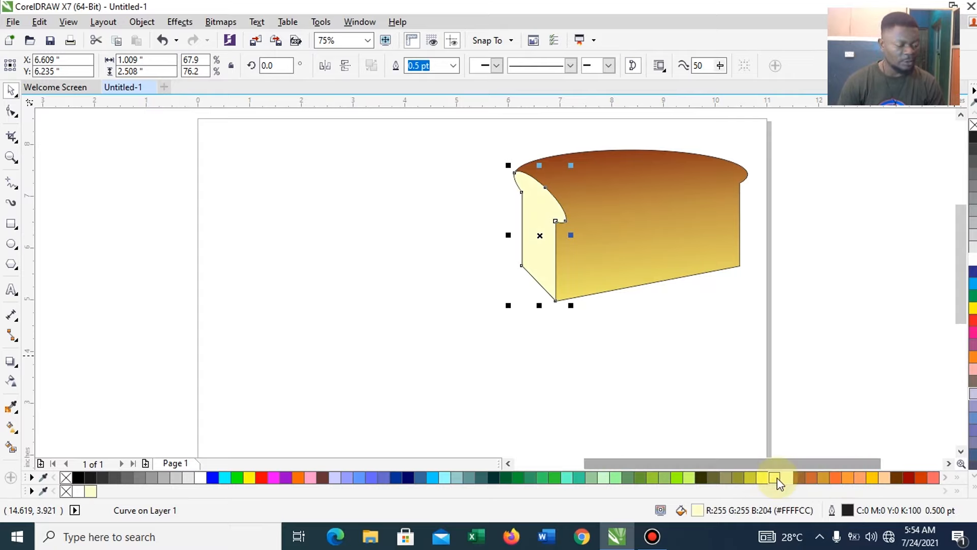
{"action": "left_click", "coordinate": [707, 358]}
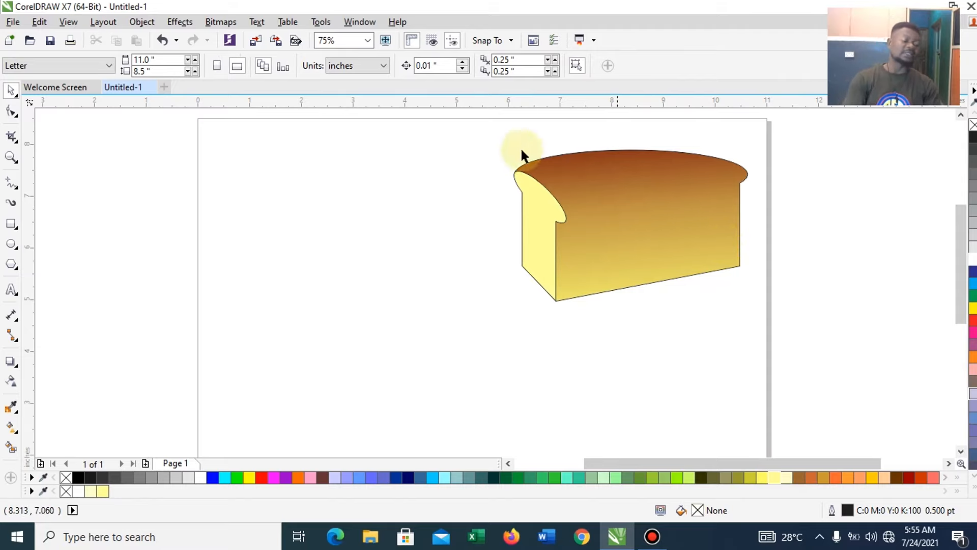
Remove the outlines from both the loaf body and its end face.
{"action": "left_click_drag", "start_coordinate": [666, 248], "coordinate": [829, 357]}
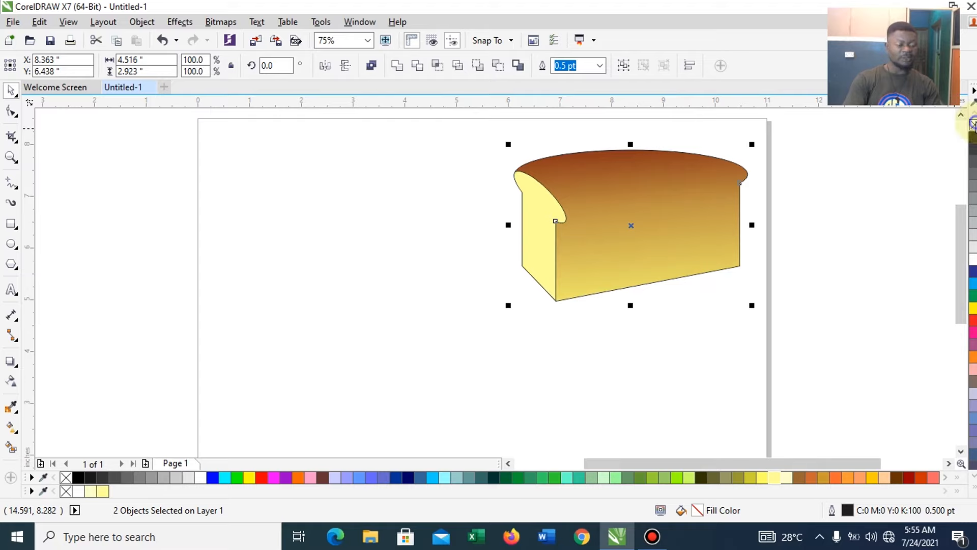
{"action": "right_click", "coordinate": [972, 123]}
{"action": "left_click", "coordinate": [645, 336]}
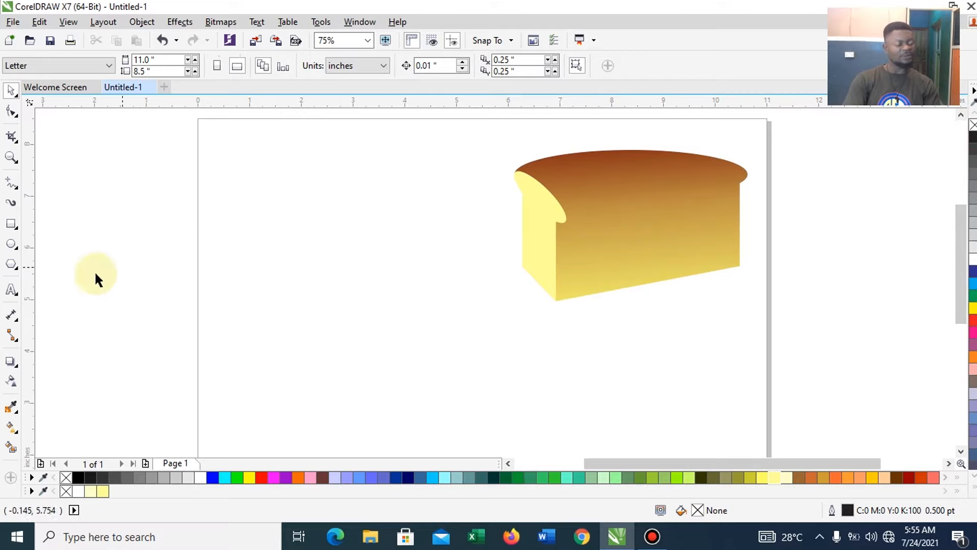
Draw a rectangle beside the loaf's lower front corner and flatten it to about 1.43 by 0.67 inches.
{"action": "left_click", "coordinate": [11, 224]}
{"action": "left_click_drag", "start_coordinate": [434, 280], "coordinate": [509, 339]}
{"action": "left_click", "coordinate": [11, 90]}
{"action": "left_click_drag", "start_coordinate": [472, 344], "coordinate": [477, 314]}
{"action": "left_click", "coordinate": [477, 296]}
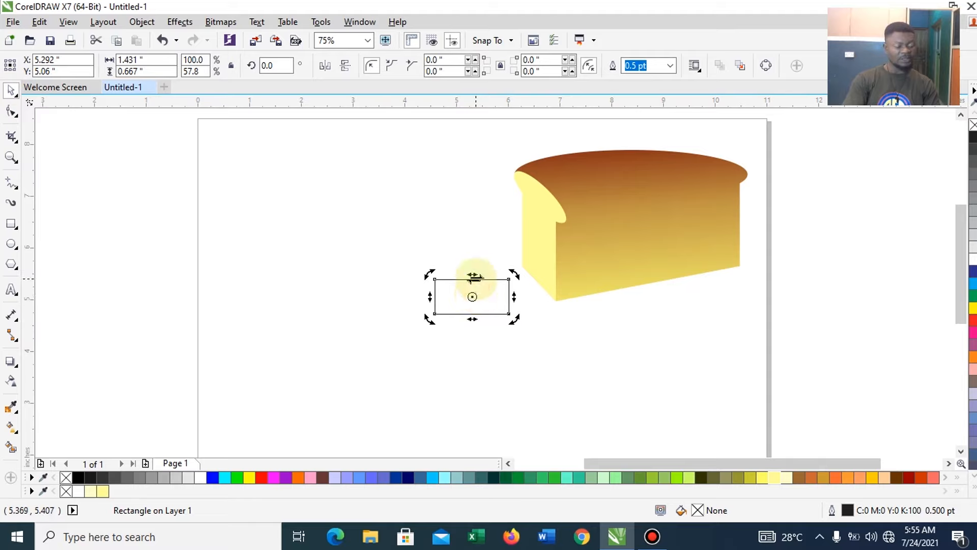
Skew the rectangle horizontally into a parallelogram whose upper edge is shifted away from the loaf.
{"action": "left_click_drag", "start_coordinate": [473, 277], "coordinate": [449, 278]}
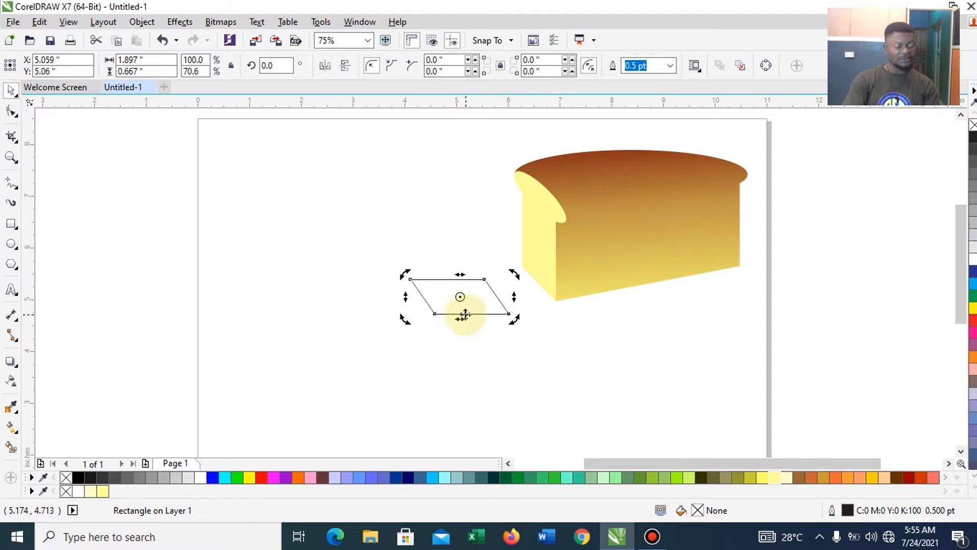
{"action": "left_click", "coordinate": [464, 316]}
{"action": "left_click_drag", "start_coordinate": [464, 317], "coordinate": [495, 316]}
{"action": "left_click", "coordinate": [465, 305]}
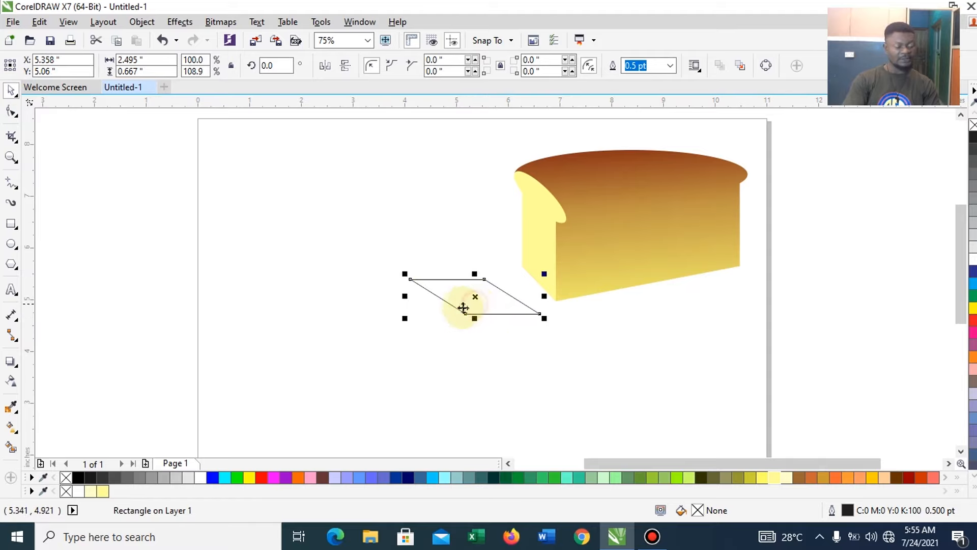
Widen the parallelogram, reduce its slant to follow the loaf's lower end edge, and shorten its height slightly.
{"action": "left_click_drag", "start_coordinate": [405, 296], "coordinate": [344, 296]}
{"action": "left_click", "coordinate": [437, 295]}
{"action": "left_click_drag", "start_coordinate": [448, 275], "coordinate": [496, 262]}
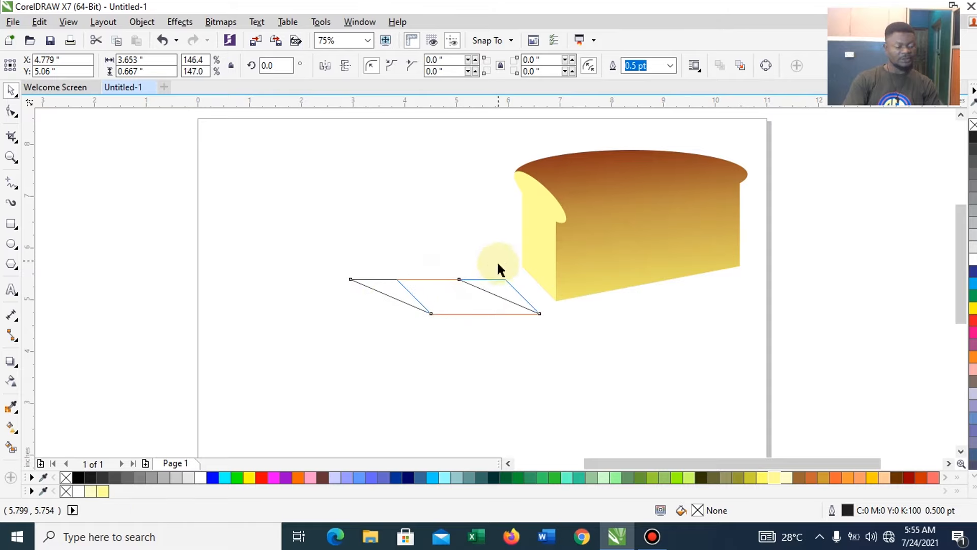
{"action": "left_click", "coordinate": [470, 318]}
{"action": "left_click_drag", "start_coordinate": [469, 319], "coordinate": [479, 318]}
{"action": "left_click", "coordinate": [488, 279]}
{"action": "left_click", "coordinate": [478, 275]}
{"action": "left_click", "coordinate": [478, 288]}
{"action": "left_click_drag", "start_coordinate": [473, 273], "coordinate": [484, 274]}
{"action": "left_click", "coordinate": [474, 276]}
{"action": "left_click_drag", "start_coordinate": [475, 274], "coordinate": [474, 303]}
{"action": "left_click", "coordinate": [528, 327]}
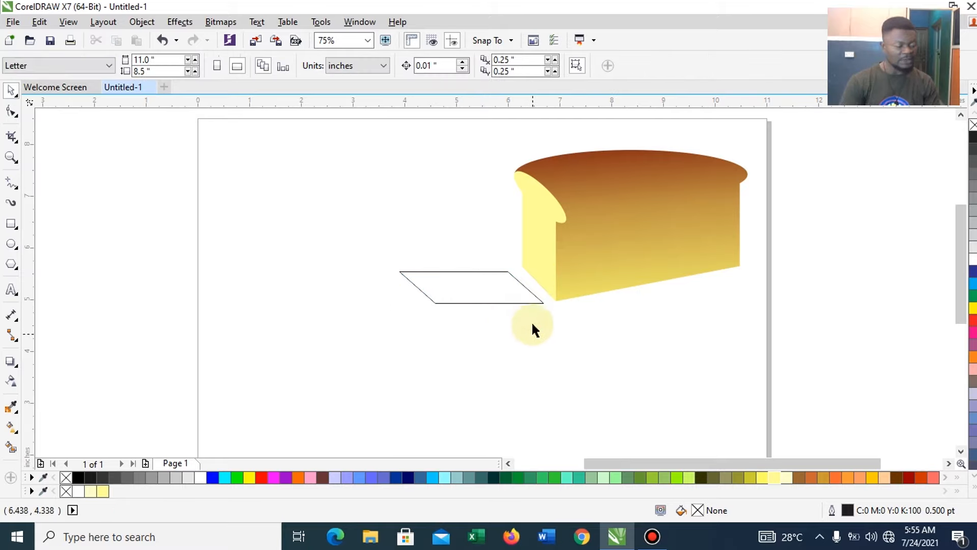
Draw a narrow ellipse about 0.51 by 1.5 inches over the parallelogram's far end, and rotate and shrink it to follow the slanted edge.
{"action": "left_click", "coordinate": [12, 244]}
{"action": "left_click_drag", "start_coordinate": [396, 258], "coordinate": [422, 335]}
{"action": "key", "text": "space"}
{"action": "left_click", "coordinate": [409, 335]}
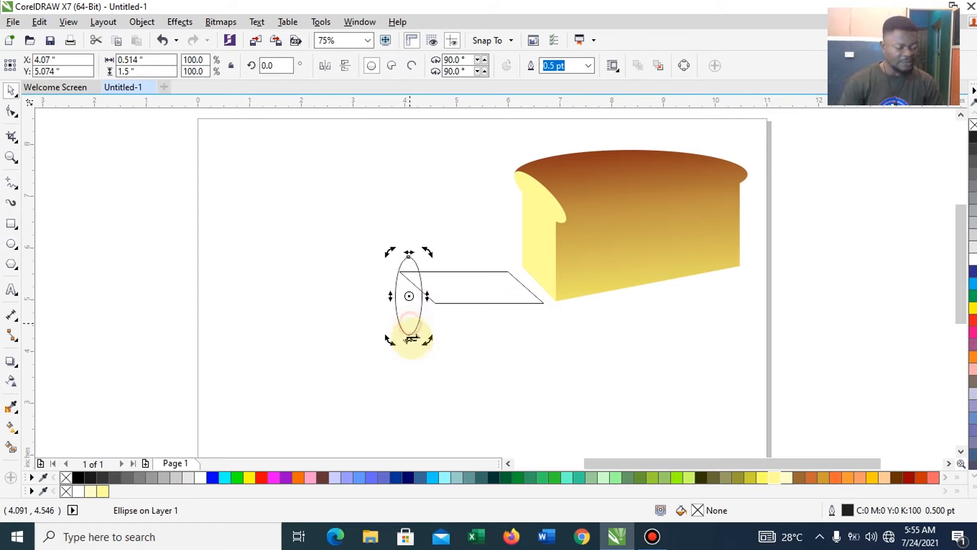
{"action": "left_click_drag", "start_coordinate": [426, 339], "coordinate": [432, 313]}
{"action": "left_click", "coordinate": [421, 310]}
{"action": "left_click", "coordinate": [421, 318]}
{"action": "left_click_drag", "start_coordinate": [419, 338], "coordinate": [434, 295]}
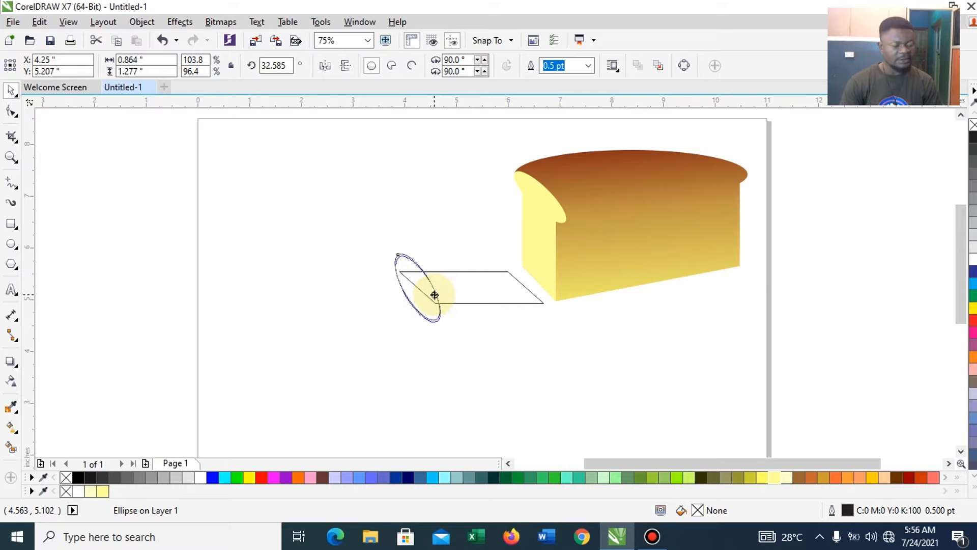
Weld the parallelogram and the tilted ellipse into one bread slice shape.
{"action": "left_click_drag", "start_coordinate": [356, 230], "coordinate": [578, 359]}
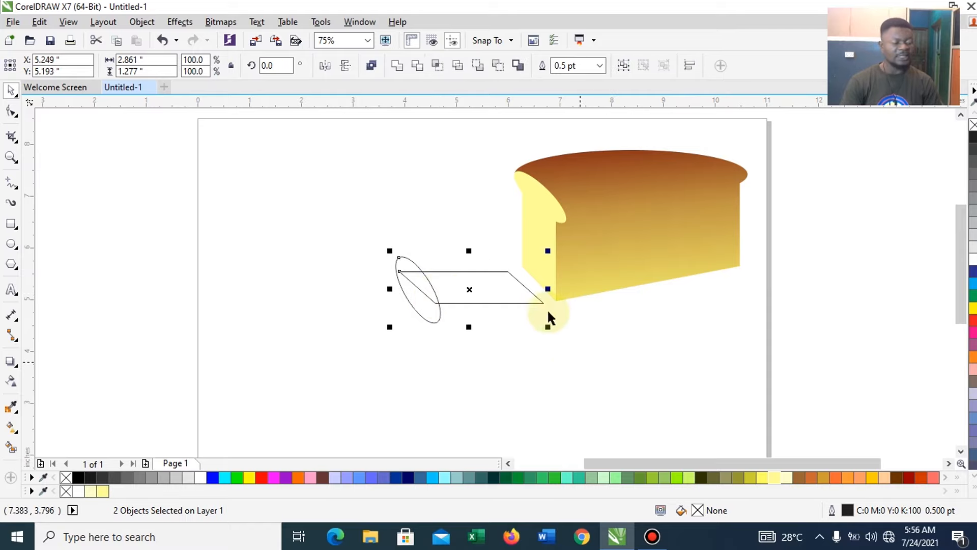
{"action": "left_click", "coordinate": [401, 69]}
{"action": "left_click", "coordinate": [610, 347]}
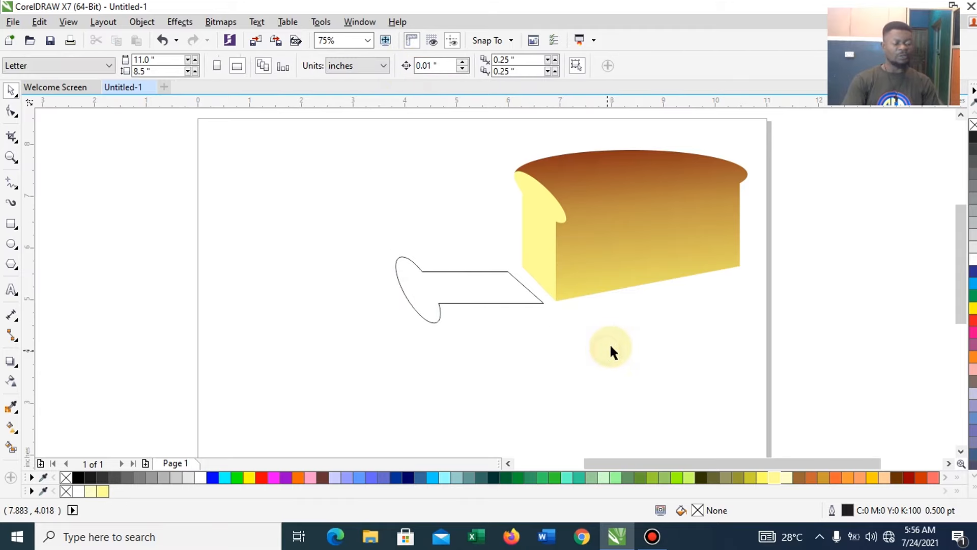
Duplicate the slice shape and place the copy about 0.125 inches below the original.
{"action": "left_click", "coordinate": [473, 303]}
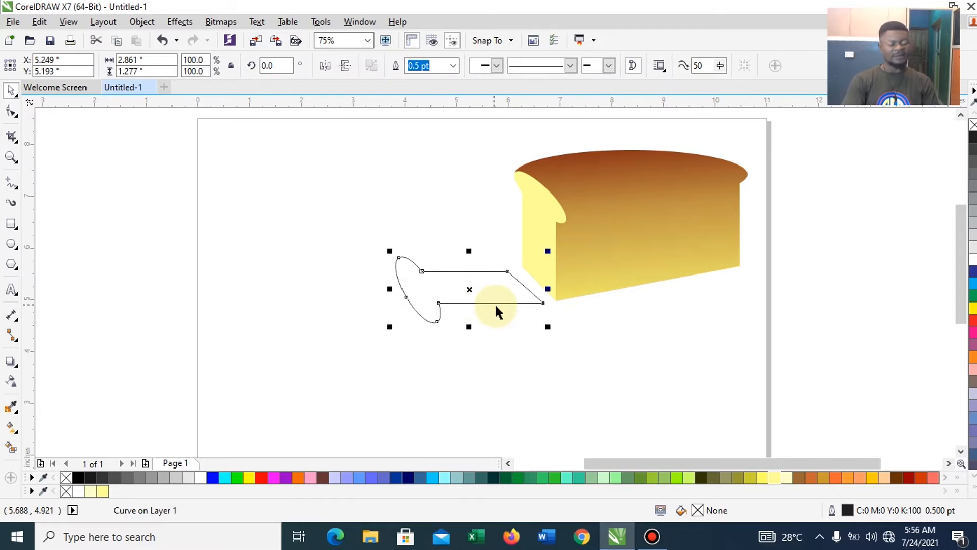
{"action": "left_click_drag", "start_coordinate": [493, 299], "coordinate": [497, 308]}
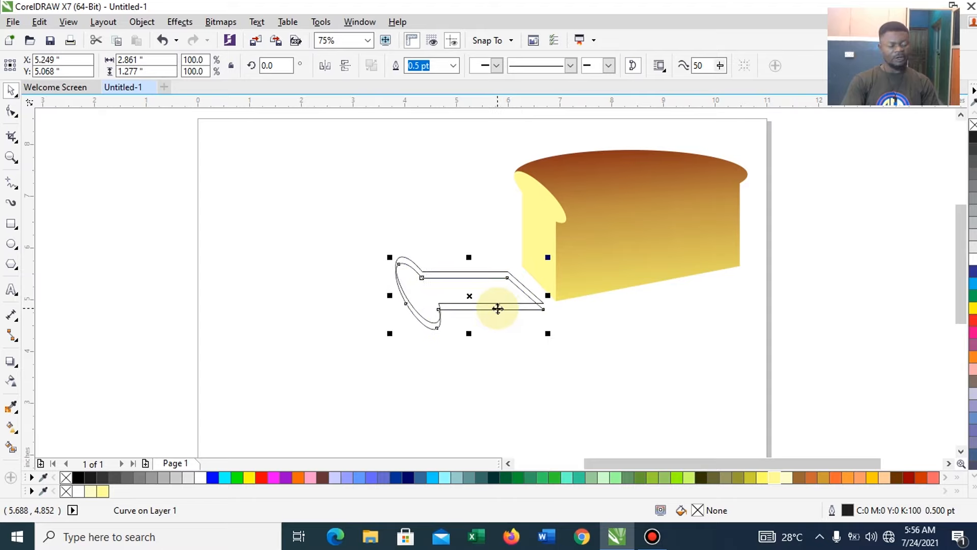
{"action": "left_click", "coordinate": [589, 333]}
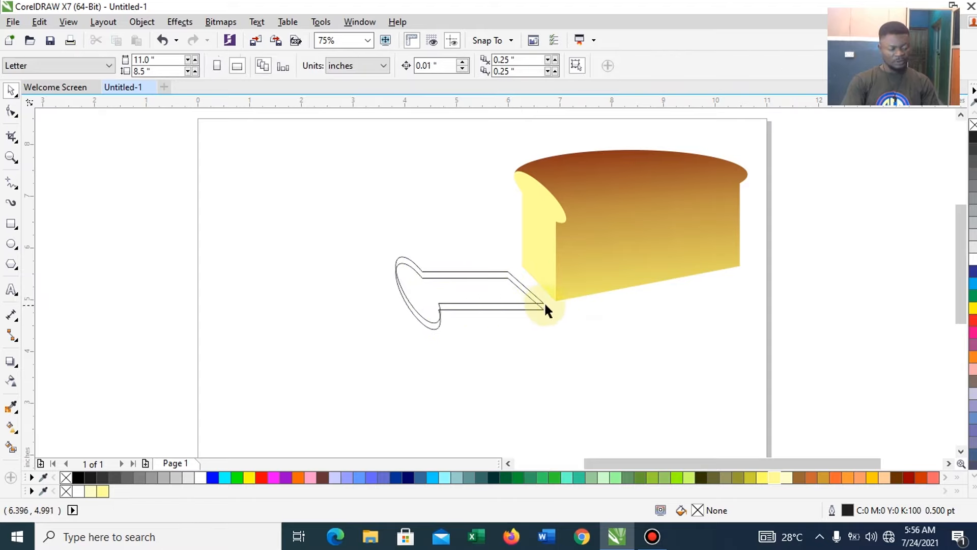
Fill the upper slice shape with pale yellow #FFFF99 and the lower copy with orange-brown #CC6633.
{"action": "left_click", "coordinate": [542, 300]}
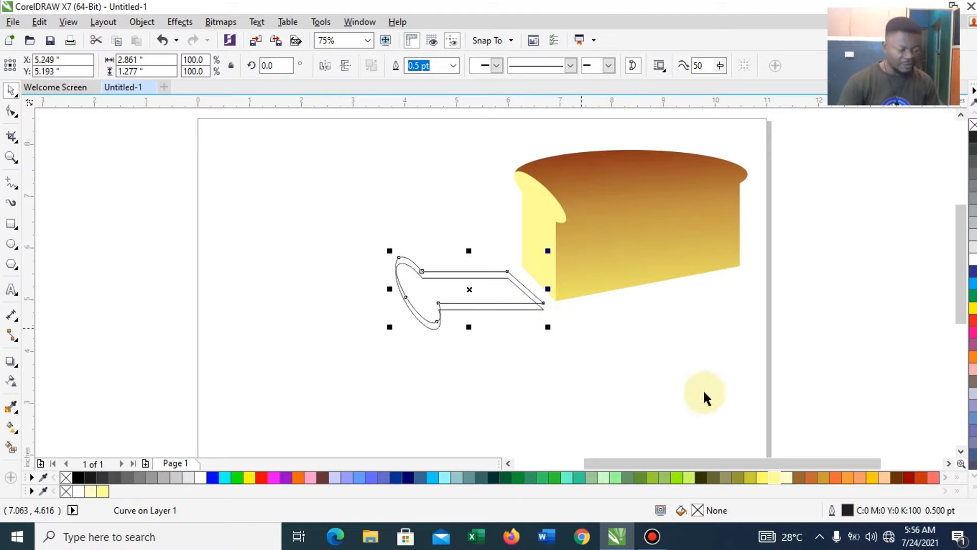
{"action": "left_click", "coordinate": [774, 478]}
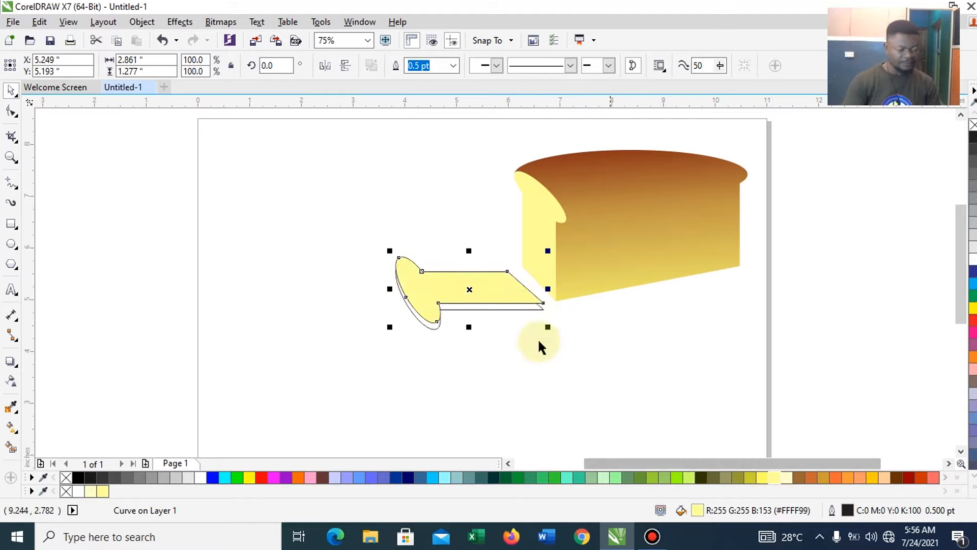
{"action": "left_click", "coordinate": [489, 308]}
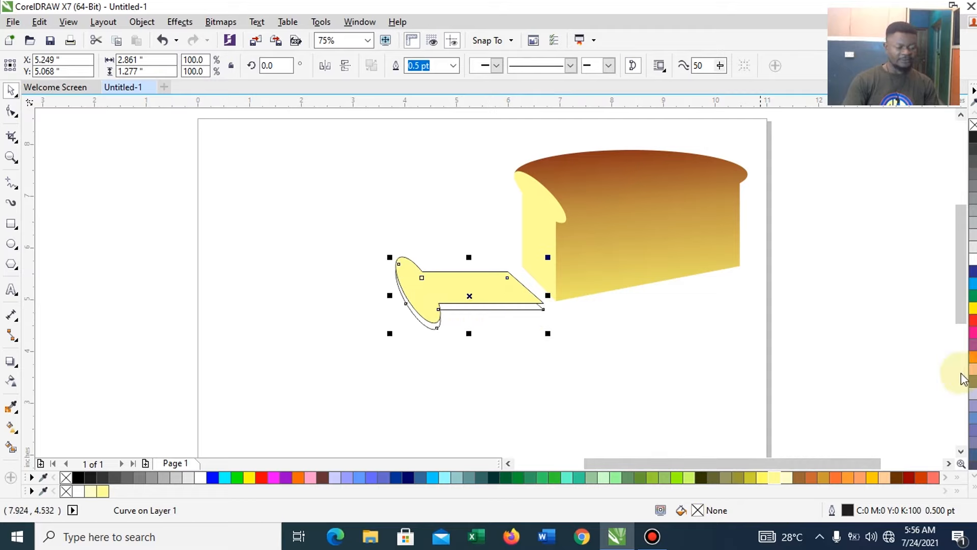
{"action": "left_click", "coordinate": [923, 477]}
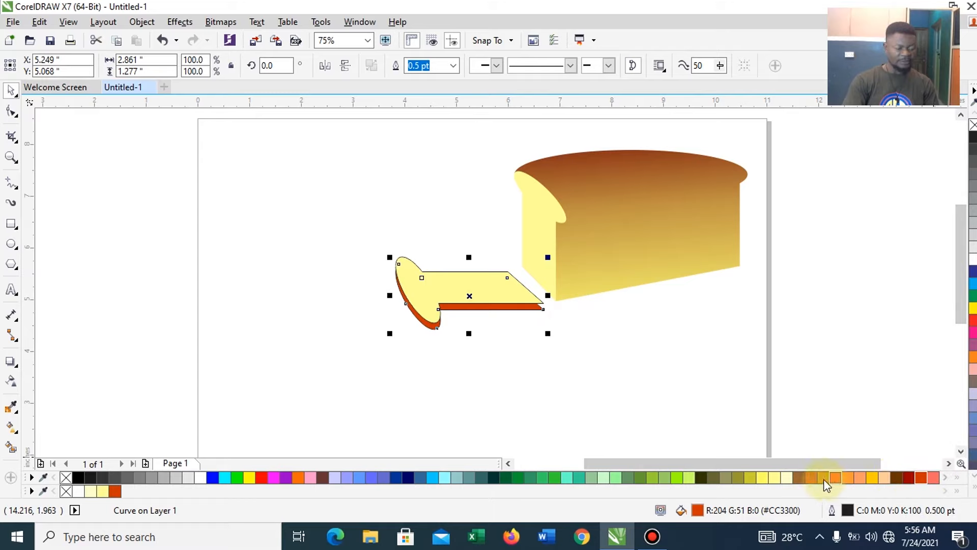
{"action": "left_click", "coordinate": [810, 477]}
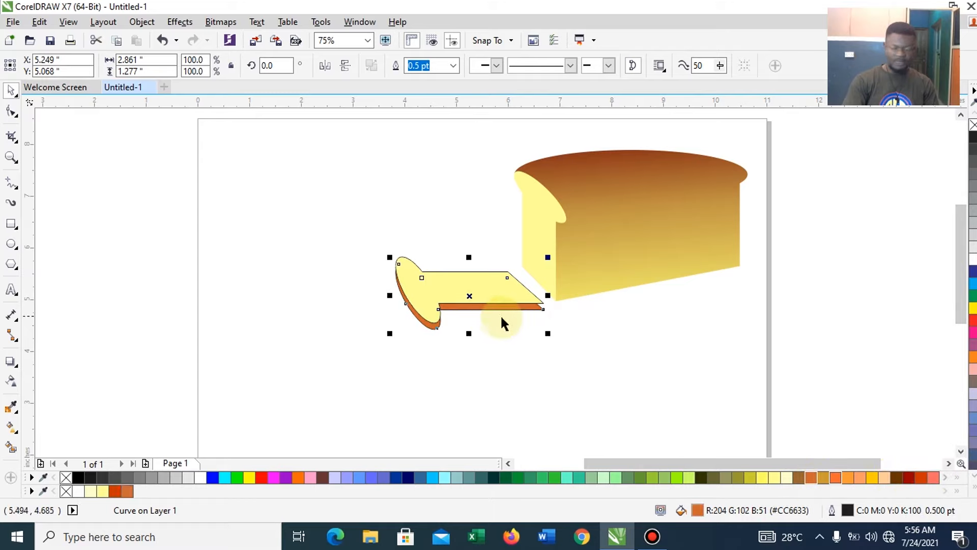
Try other crust colors on the lower slice copy, including the reddish brown C0 M60 Y60 K40.
{"action": "scroll", "coordinate": [556, 337], "scroll_direction": "up", "scroll_amount": 2}
{"action": "scroll", "coordinate": [557, 337], "scroll_direction": "down", "scroll_amount": 2}
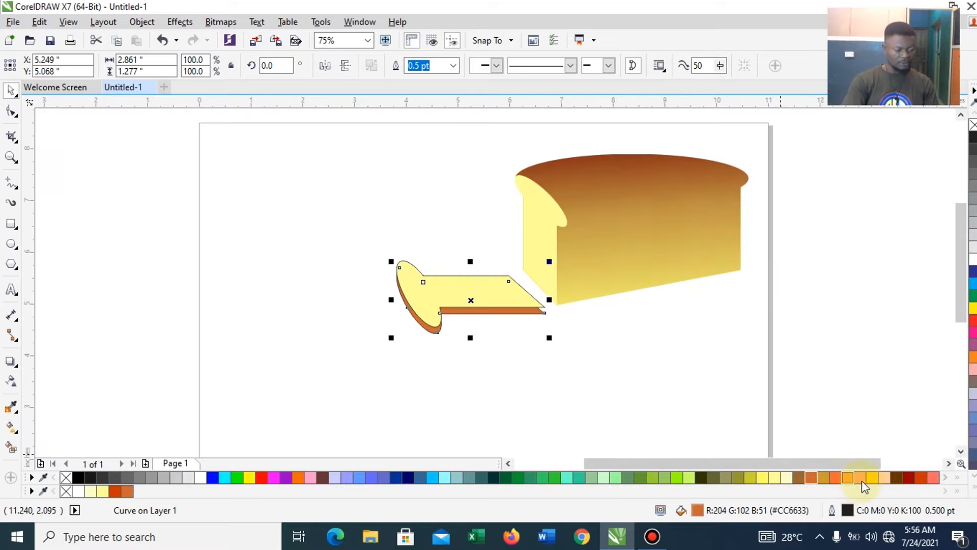
{"action": "left_click", "coordinate": [917, 480]}
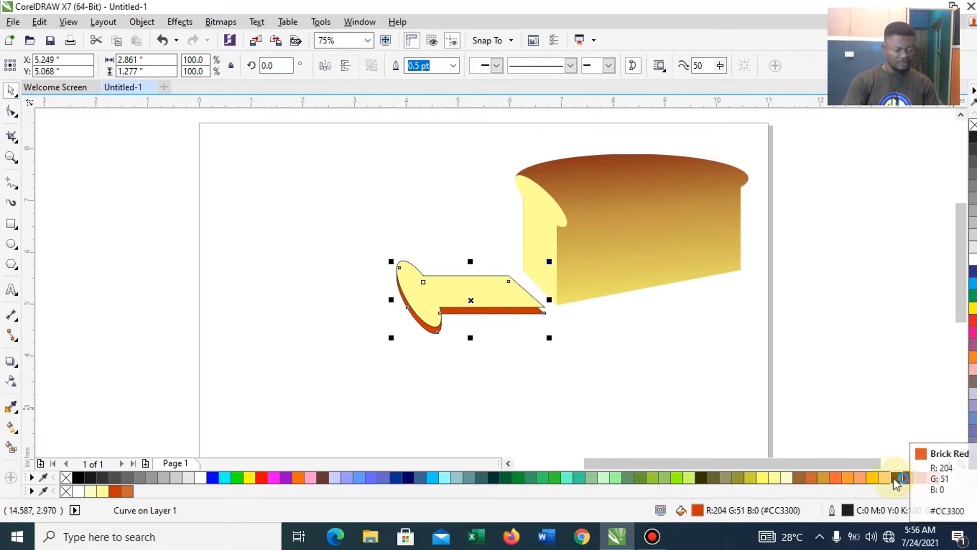
{"action": "left_click", "coordinate": [973, 491]}
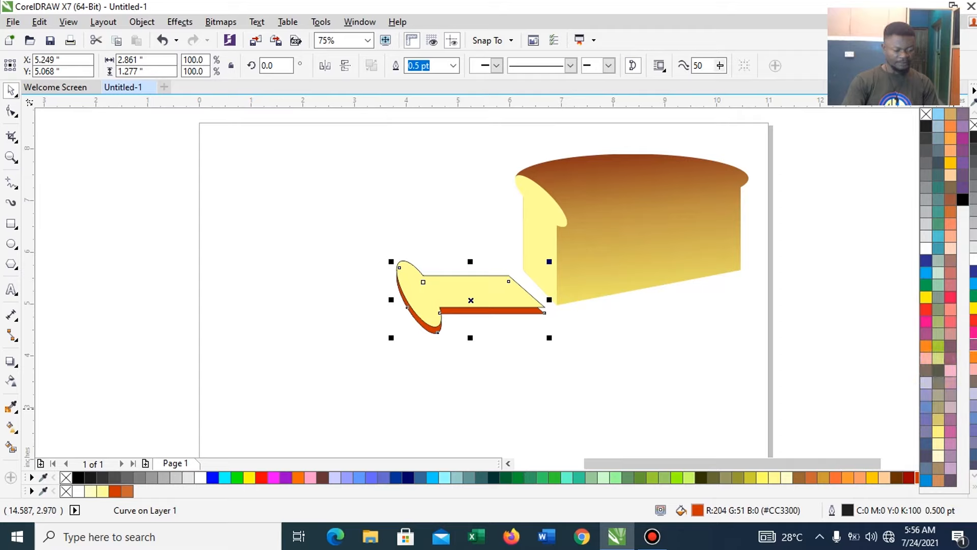
{"action": "left_click", "coordinate": [951, 201]}
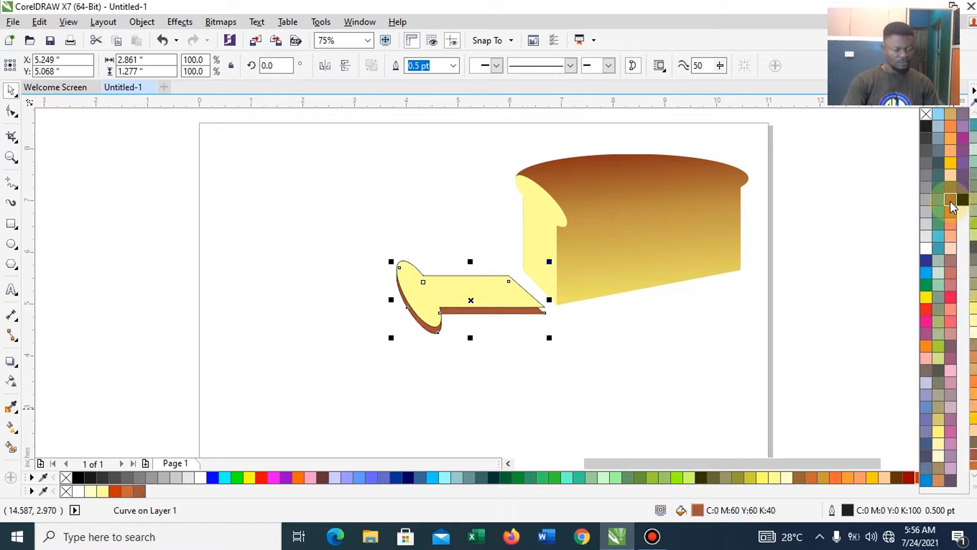
{"action": "left_click", "coordinate": [951, 213]}
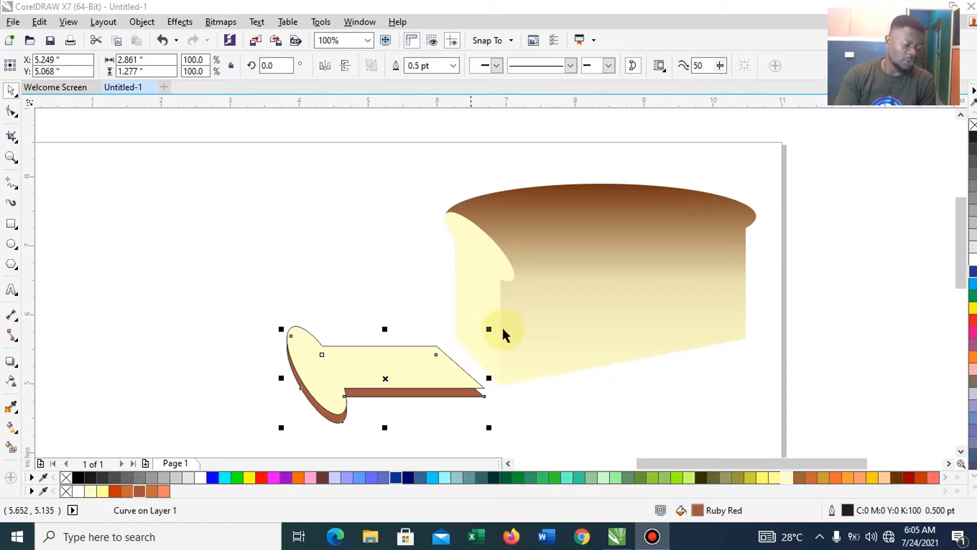
Pull the pale slice shape and its brown copy apart, and undo both moves.
{"action": "left_click", "coordinate": [632, 237]}
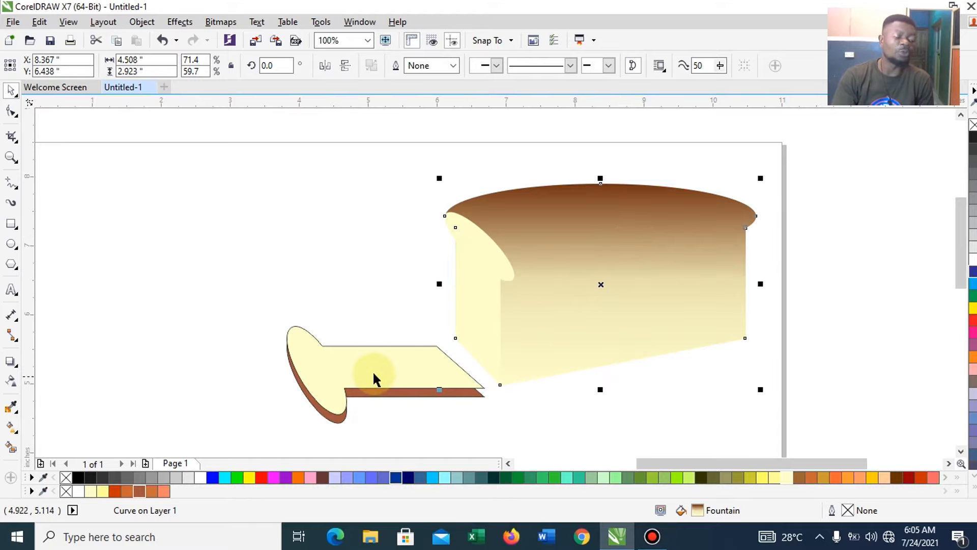
{"action": "left_click", "coordinate": [383, 363]}
{"action": "left_click_drag", "start_coordinate": [384, 362], "coordinate": [294, 312]}
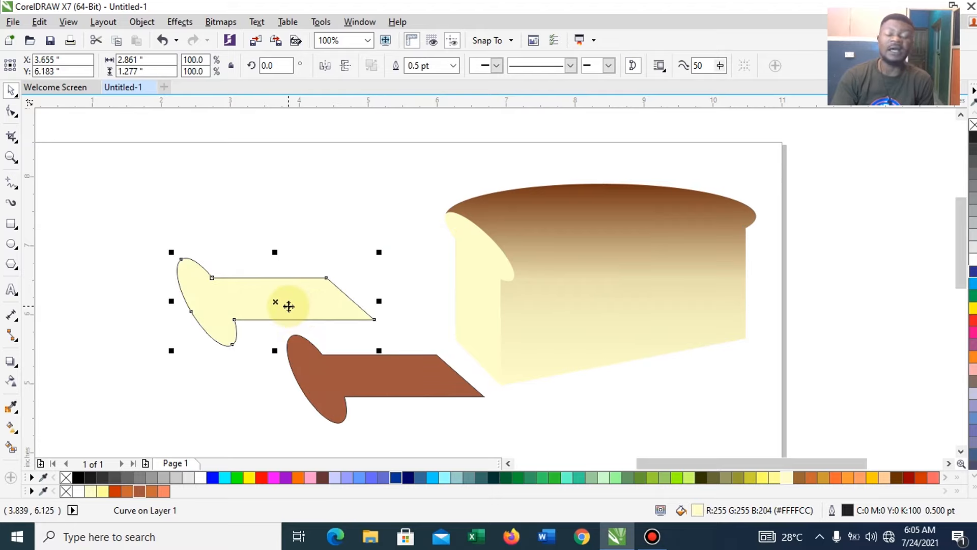
{"action": "left_click_drag", "start_coordinate": [366, 383], "coordinate": [331, 401]}
{"action": "key", "text": "ctrl+z"}
{"action": "key", "text": "ctrl+z"}
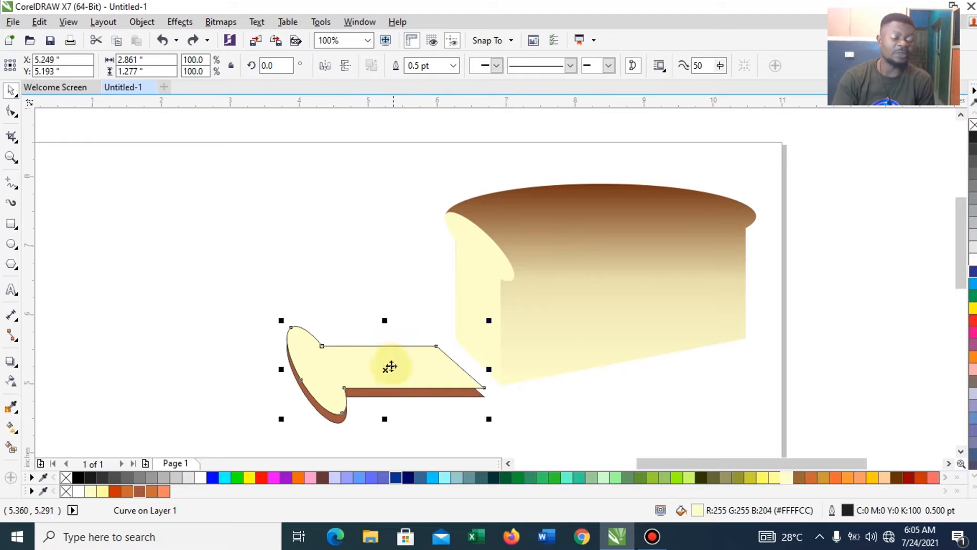
Examine how the pale slice shape and its brown copy are offset at the pointed end nearest the loaf.
{"action": "left_click", "coordinate": [624, 210]}
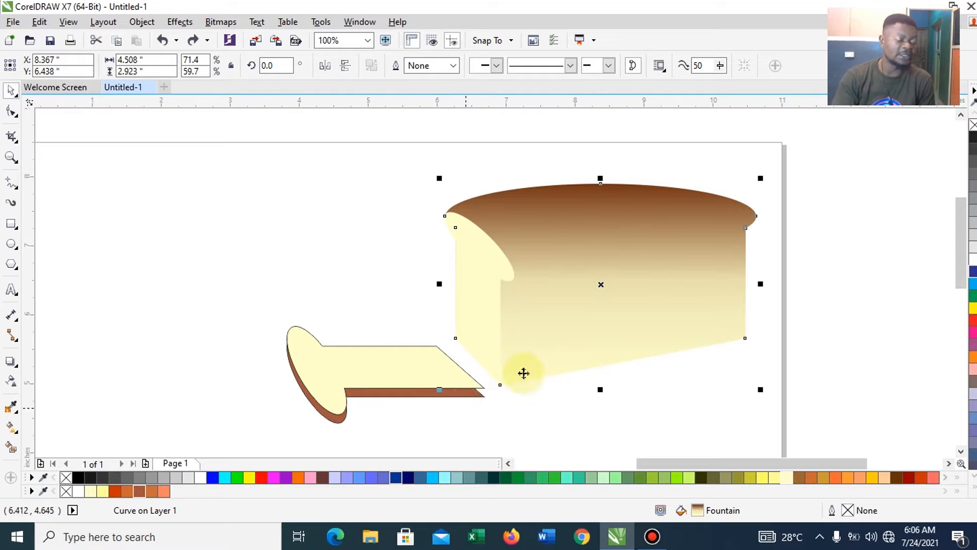
{"action": "scroll", "coordinate": [419, 392], "scroll_direction": "up", "scroll_amount": 4}
{"action": "left_click", "coordinate": [574, 336]}
{"action": "left_click", "coordinate": [575, 389]}
{"action": "left_click", "coordinate": [568, 334]}
{"action": "left_click", "coordinate": [579, 385]}
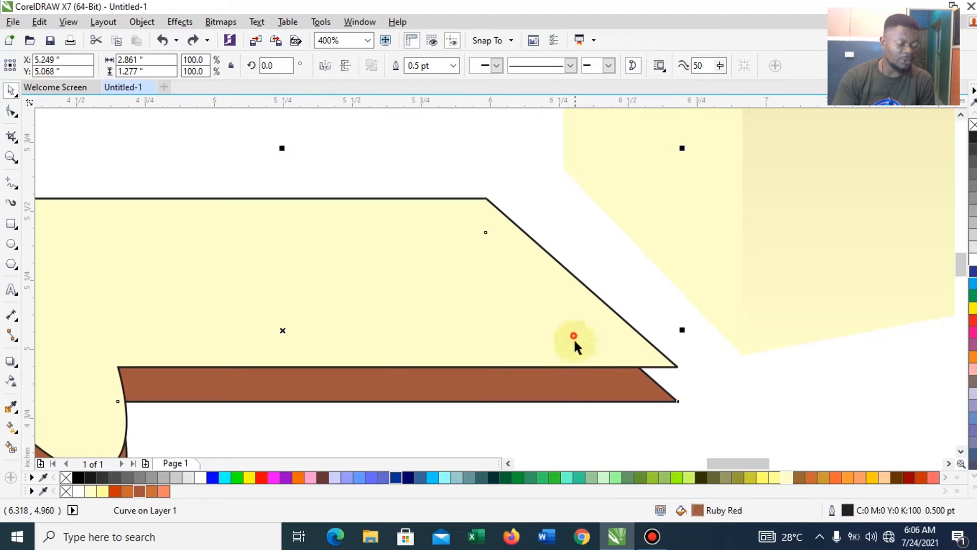
{"action": "left_click_drag", "start_coordinate": [573, 336], "coordinate": [576, 346]}
{"action": "left_click", "coordinate": [585, 384]}
{"action": "left_click", "coordinate": [589, 366]}
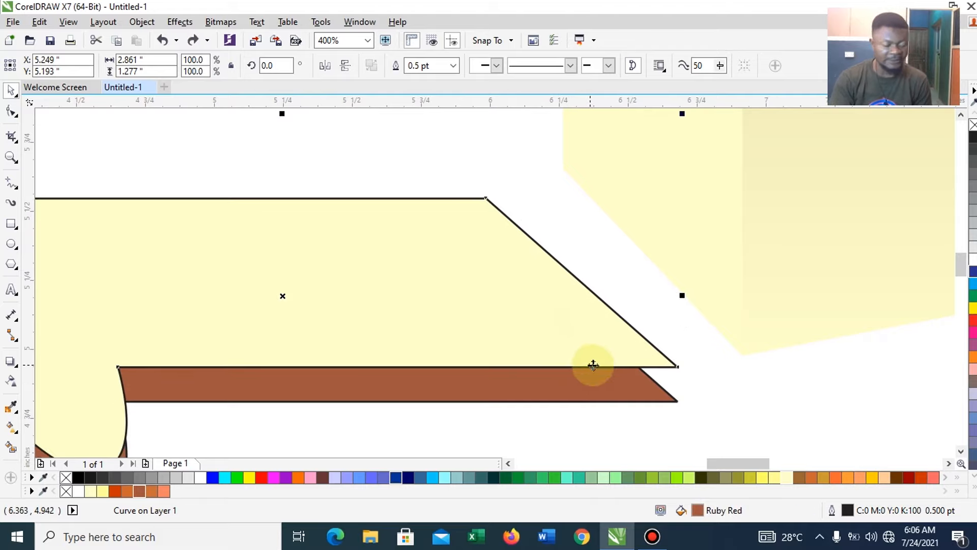
Move the pale slice shape down about 0.04 inches, closer to the brown copy beneath it.
{"action": "scroll", "coordinate": [585, 374], "scroll_direction": "down", "scroll_amount": 3}
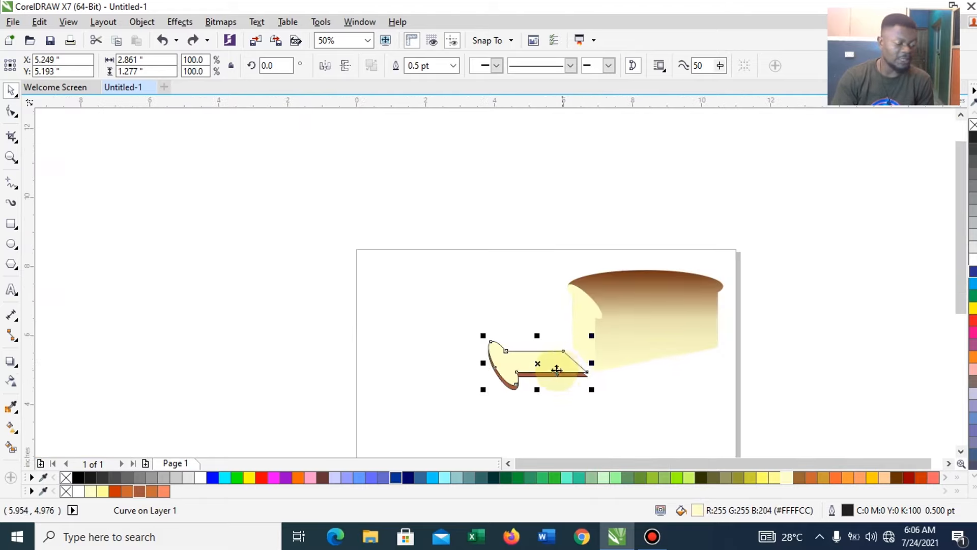
{"action": "scroll", "coordinate": [544, 372], "scroll_direction": "up", "scroll_amount": 2}
{"action": "mouse_move", "coordinate": [546, 363]}
{"action": "left_mouse_down"}
{"action": "mouse_move", "coordinate": [543, 370]}
{"action": "mouse_move", "coordinate": [556, 368]}
{"action": "left_mouse_up"}
{"action": "key", "text": "ctrl+z"}
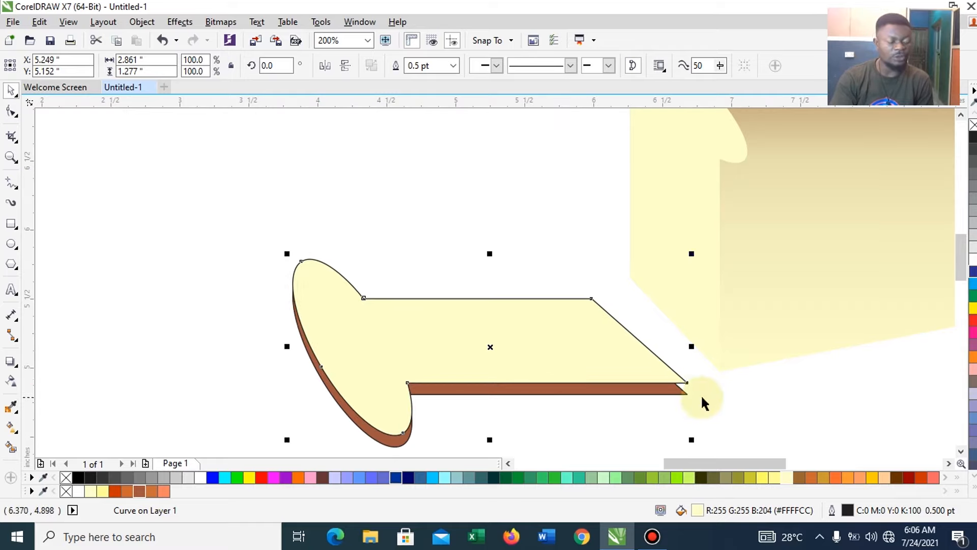
Add a node on the brown copy's bottom edge and move its pointed corner up to meet the pale slice's tip.
{"action": "scroll", "coordinate": [701, 394], "scroll_direction": "up", "scroll_amount": 2}
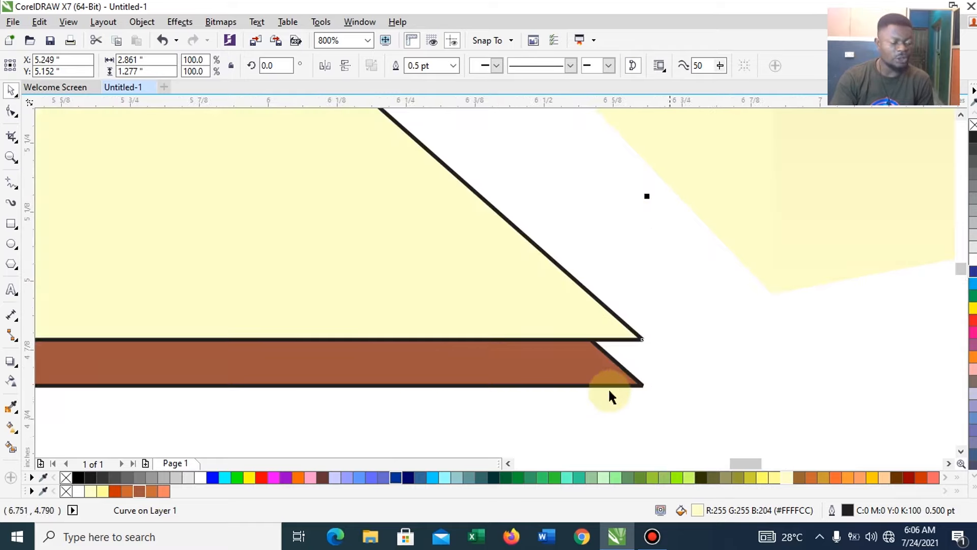
{"action": "left_click", "coordinate": [11, 113]}
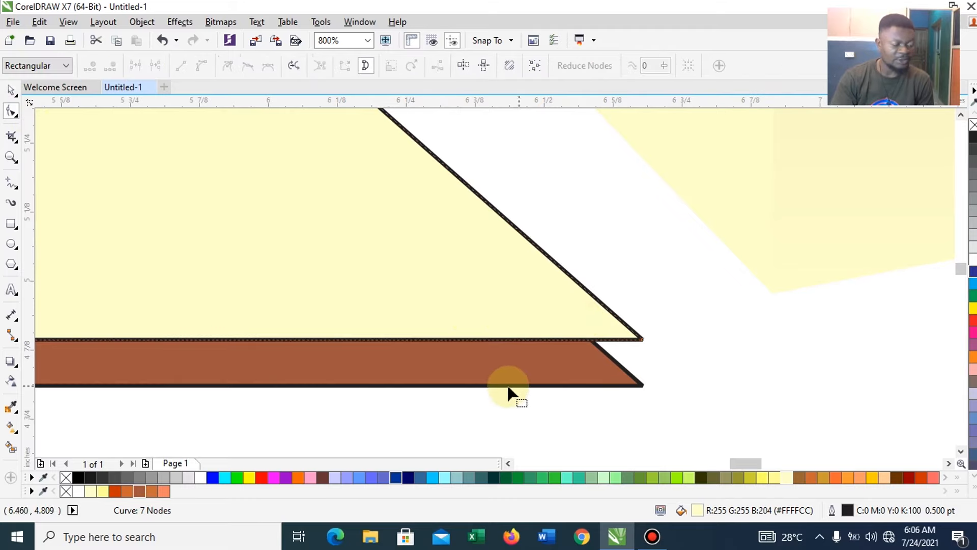
{"action": "left_click", "coordinate": [525, 379]}
{"action": "double_click", "coordinate": [497, 338]}
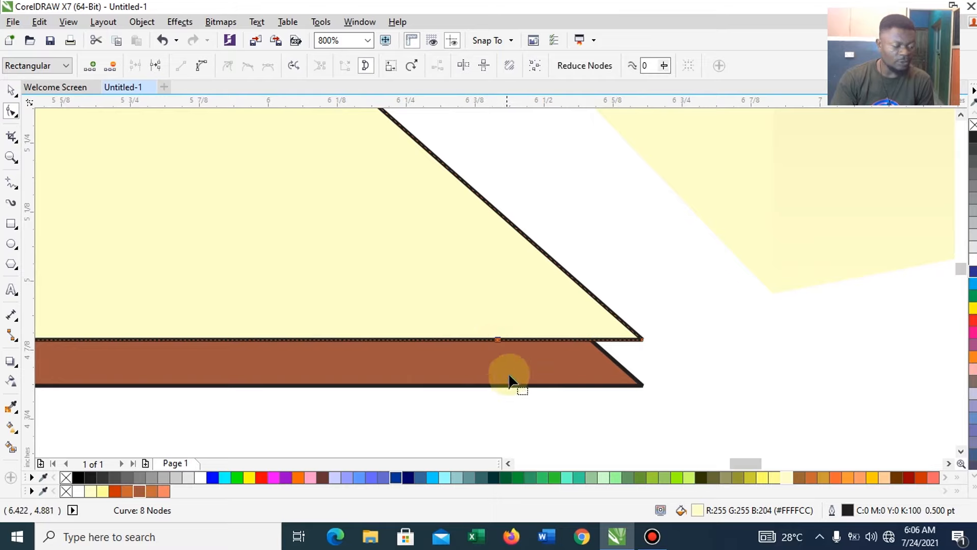
{"action": "left_click", "coordinate": [412, 385]}
{"action": "double_click", "coordinate": [415, 386]}
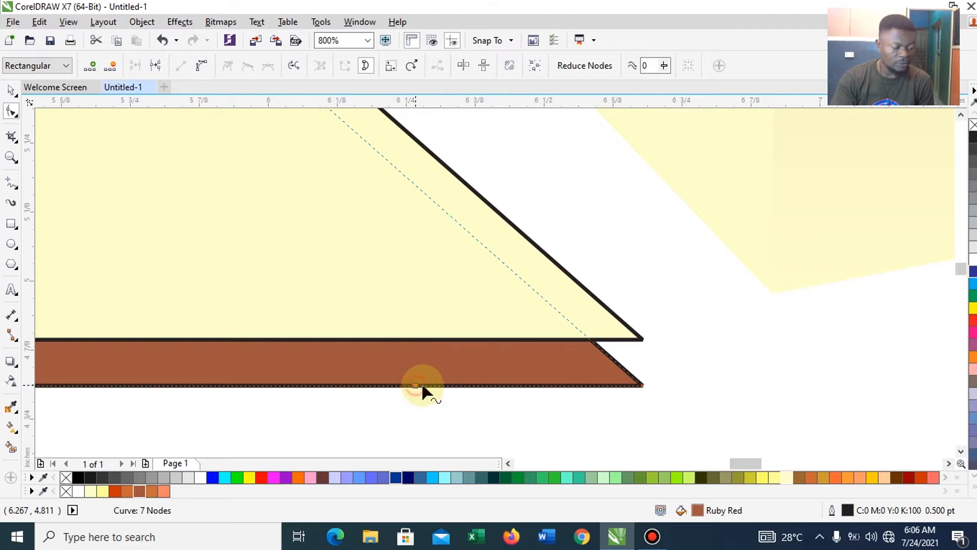
{"action": "left_click_drag", "start_coordinate": [641, 385], "coordinate": [643, 342]}
{"action": "left_click", "coordinate": [683, 363]}
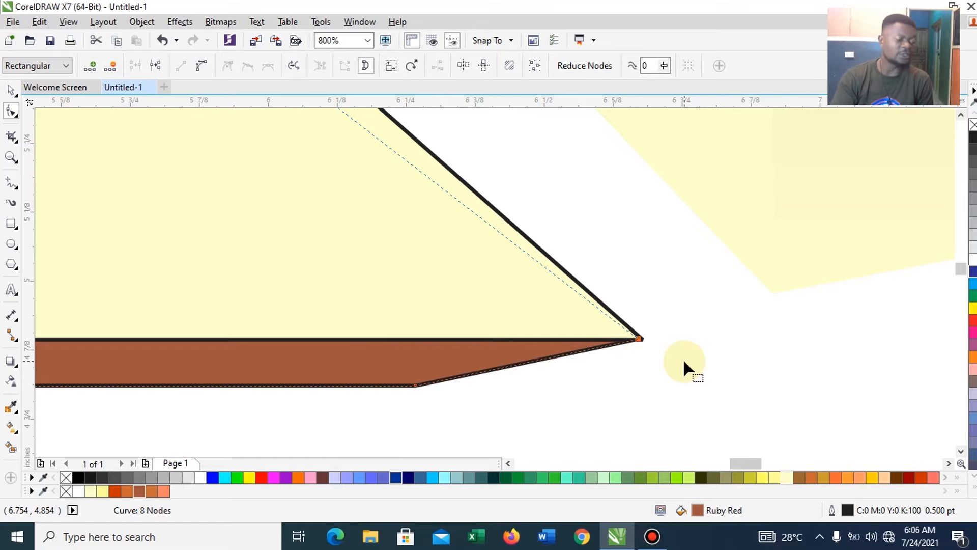
Group the pale slice shape with its brown copy and remove the group's outline.
{"action": "scroll", "coordinate": [683, 361], "scroll_direction": "down", "scroll_amount": 3}
{"action": "left_click", "coordinate": [11, 91]}
{"action": "left_click", "coordinate": [330, 236]}
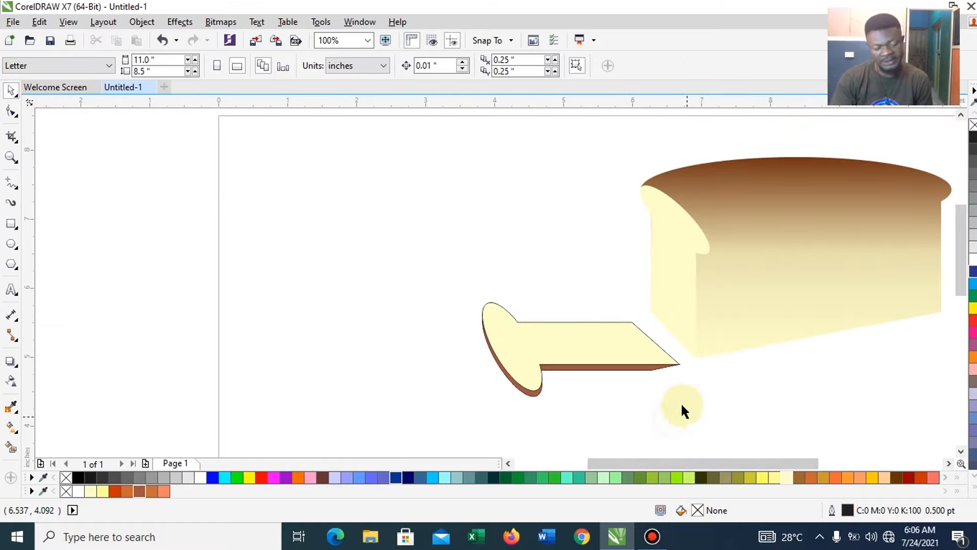
{"action": "left_click_drag", "start_coordinate": [668, 431], "coordinate": [720, 434]}
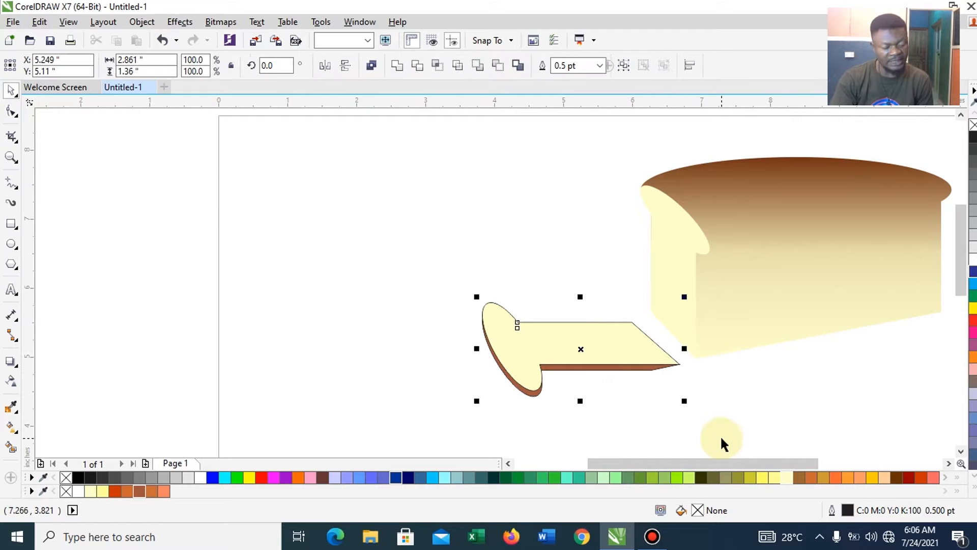
{"action": "key", "text": "ctrl+g"}
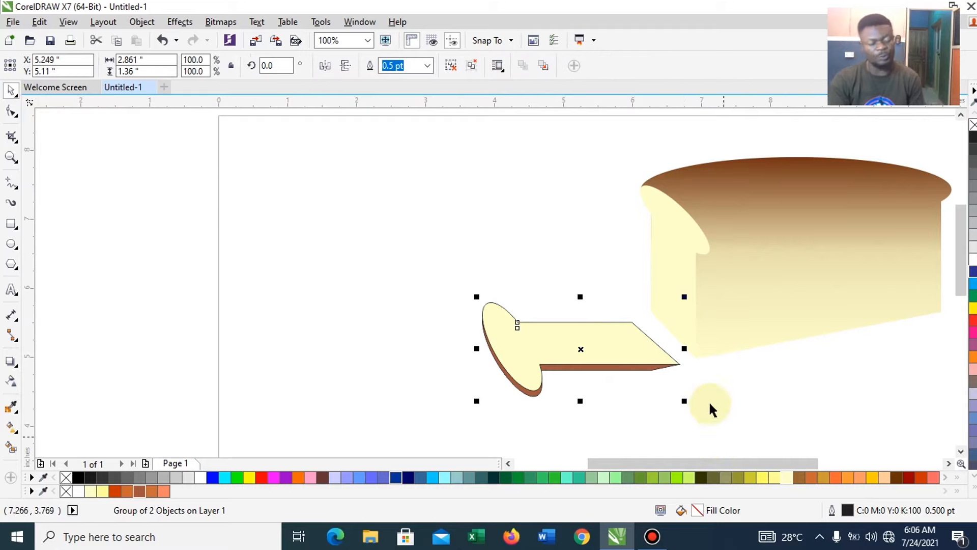
{"action": "right_click", "coordinate": [973, 126]}
Move the slice group down and away from the loaf, and duplicate it twice to build a stack of three offset slices.
{"action": "left_click", "coordinate": [517, 267]}
{"action": "left_click_drag", "start_coordinate": [576, 339], "coordinate": [592, 406]}
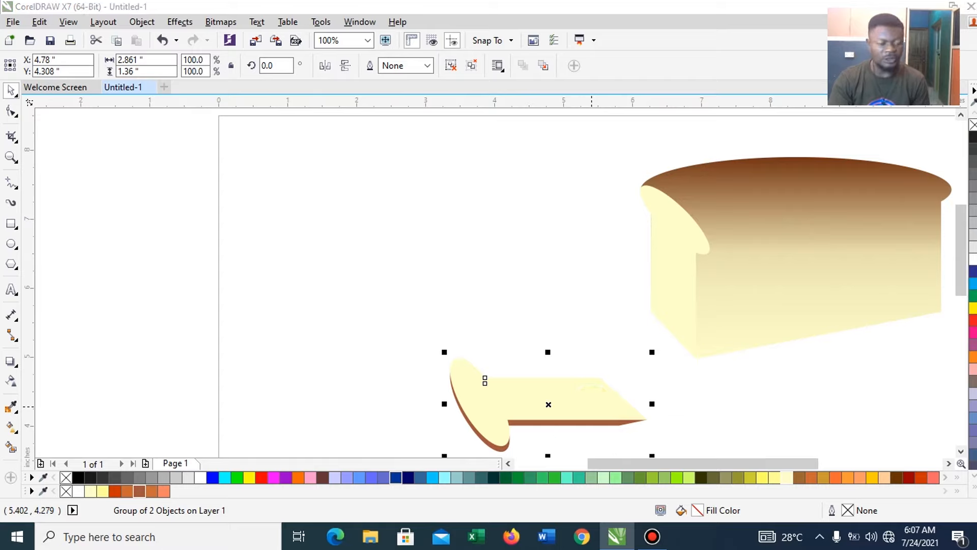
{"action": "key", "text": "ctrl+d"}
{"action": "mouse_move", "coordinate": [597, 385]}
{"action": "left_mouse_down"}
{"action": "mouse_move", "coordinate": [589, 384]}
{"action": "mouse_move", "coordinate": [595, 389]}
{"action": "left_mouse_up"}
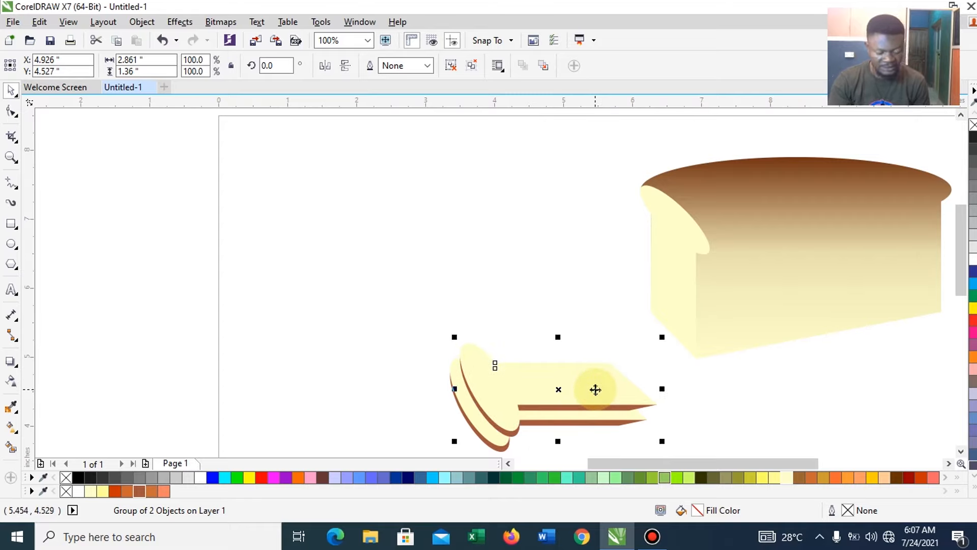
{"action": "key", "text": "ctrl+d"}
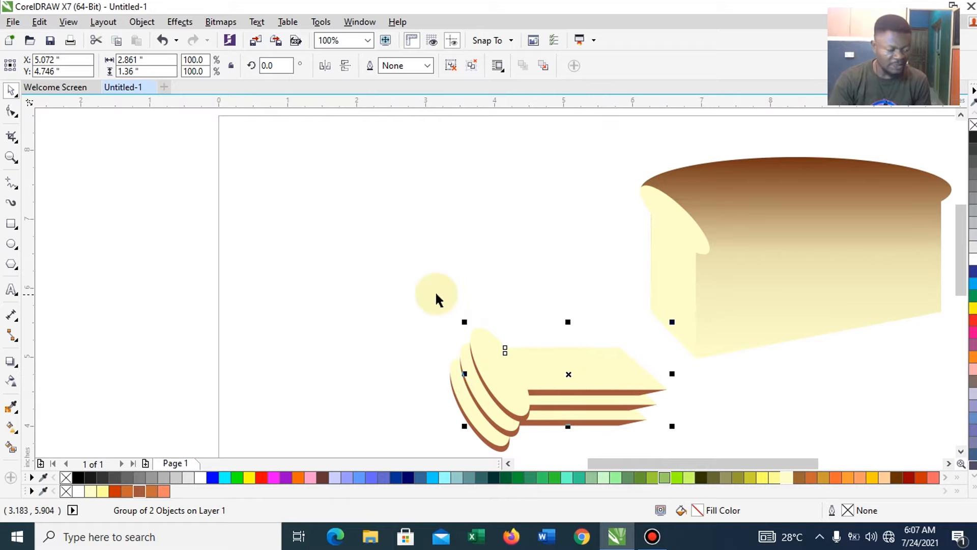
Select the three stacked slices and move the stack up toward the base of the loaf.
{"action": "left_click", "coordinate": [389, 288]}
{"action": "scroll", "coordinate": [664, 424], "scroll_direction": "down", "scroll_amount": 3}
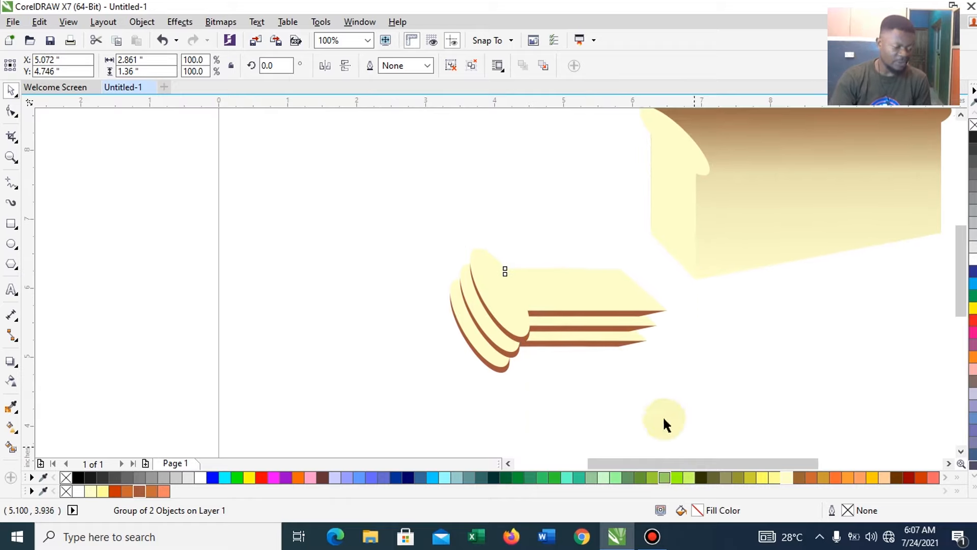
{"action": "left_click_drag", "start_coordinate": [663, 420], "coordinate": [662, 414]}
{"action": "left_click_drag", "start_coordinate": [601, 324], "coordinate": [622, 302]}
{"action": "left_click", "coordinate": [710, 349]}
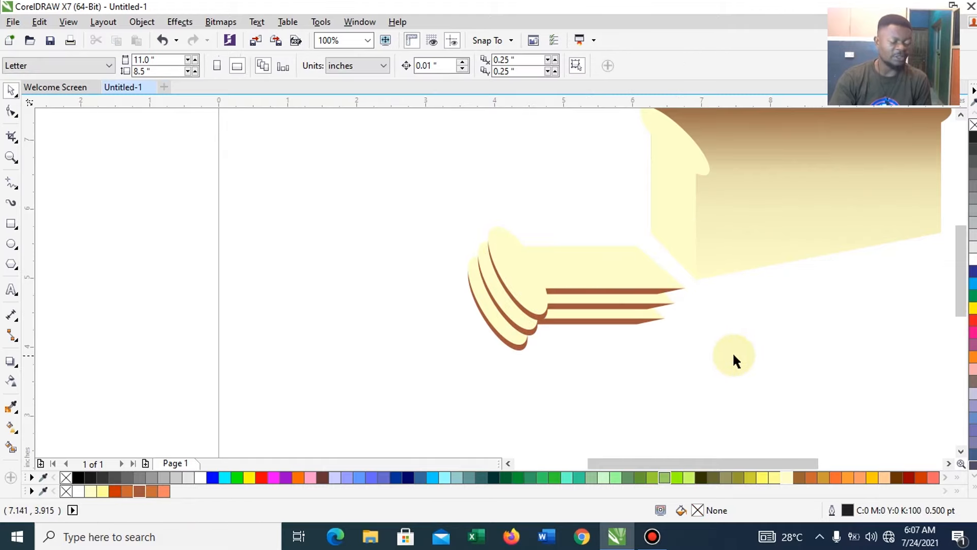
{"action": "scroll", "coordinate": [733, 354], "scroll_direction": "down", "scroll_amount": 2}
{"action": "scroll", "coordinate": [794, 237], "scroll_direction": "up", "scroll_amount": 2}
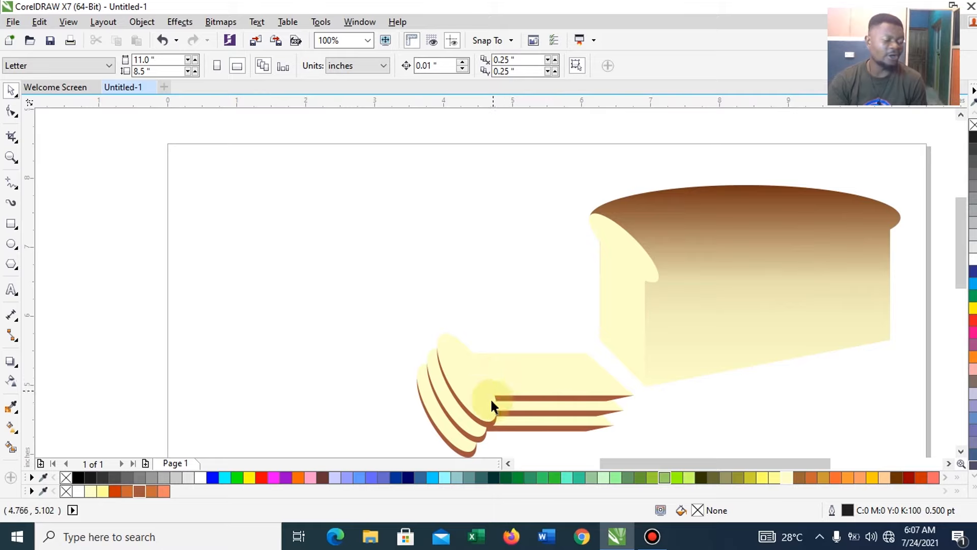
Undo the recent slice moves and shift the whole three-slice stack about 0.26 inches right and 0.32 inches up toward the loaf.
{"action": "mouse_move", "coordinate": [491, 399]}
{"action": "left_mouse_down"}
{"action": "mouse_move", "coordinate": [463, 389]}
{"action": "mouse_move", "coordinate": [499, 393]}
{"action": "mouse_move", "coordinate": [498, 410]}
{"action": "mouse_move", "coordinate": [515, 414]}
{"action": "mouse_move", "coordinate": [559, 400]}
{"action": "mouse_move", "coordinate": [492, 413]}
{"action": "left_mouse_up"}
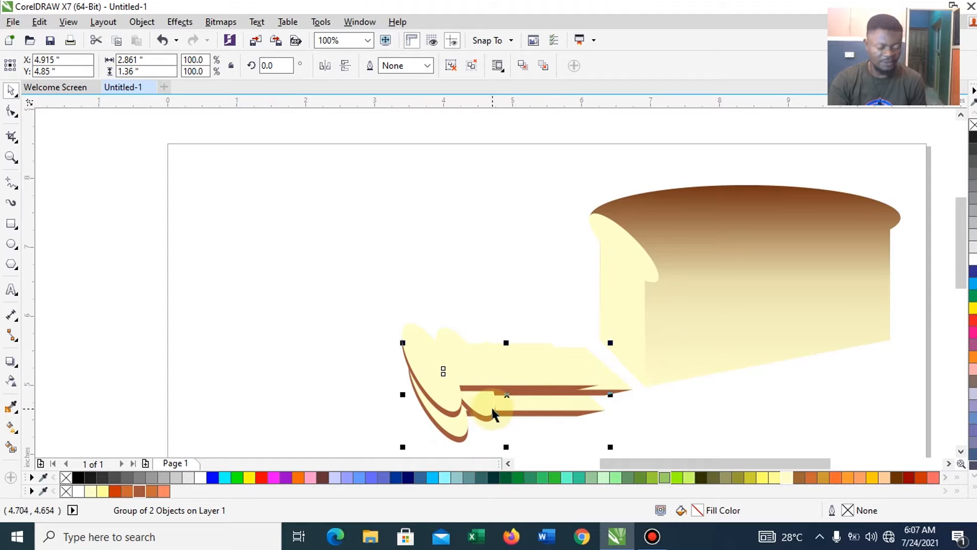
{"action": "key", "text": "ctrl+z"}
{"action": "key", "text": "ctrl+z"}
{"action": "key", "text": "ctrl+z"}
{"action": "key", "text": "ctrl+z"}
{"action": "key", "text": "ctrl+z"}
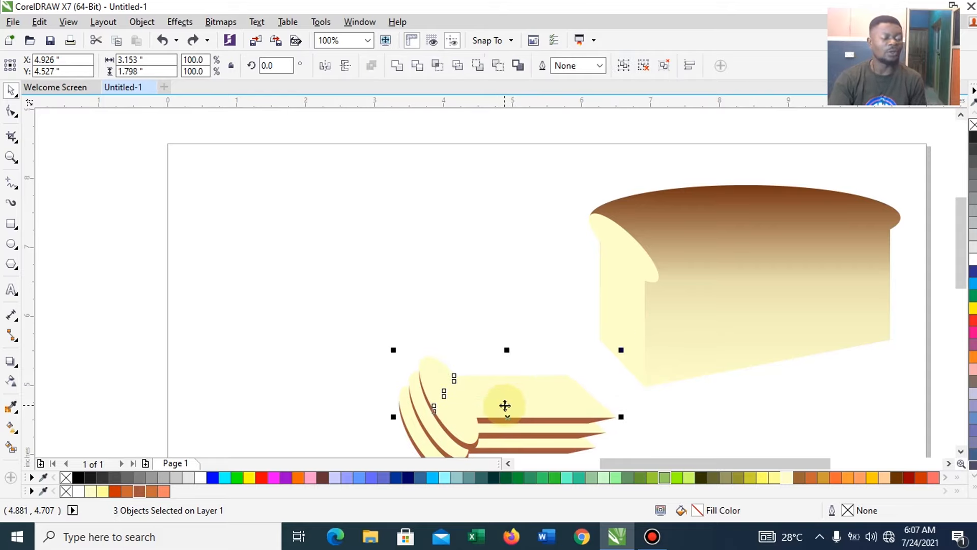
{"action": "left_click_drag", "start_coordinate": [504, 405], "coordinate": [522, 382]}
Try converting the loaf and slices to a 300 dpi CMYK bitmap, shift the bitmap slightly, and undo both changes.
{"action": "scroll", "coordinate": [771, 306], "scroll_direction": "down", "scroll_amount": 2}
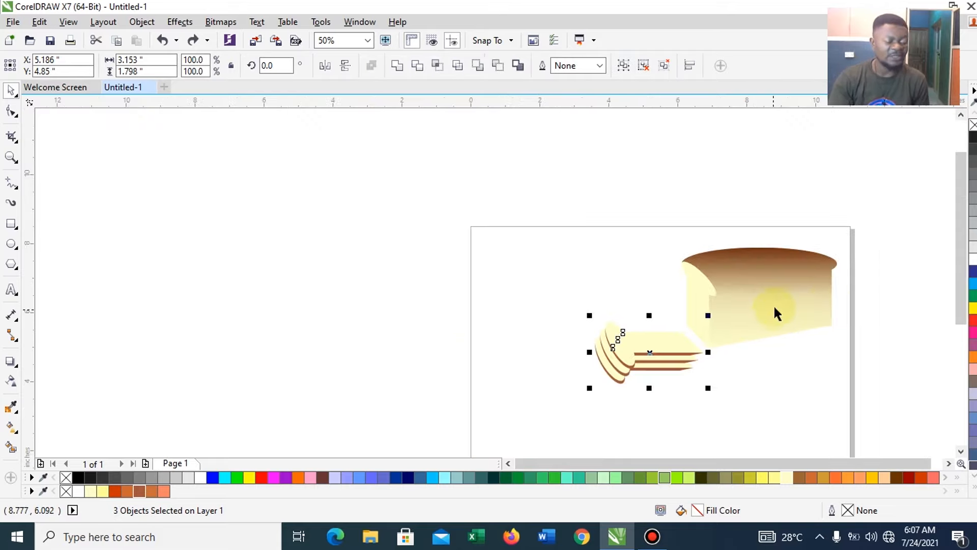
{"action": "left_click_drag", "start_coordinate": [541, 199], "coordinate": [894, 444]}
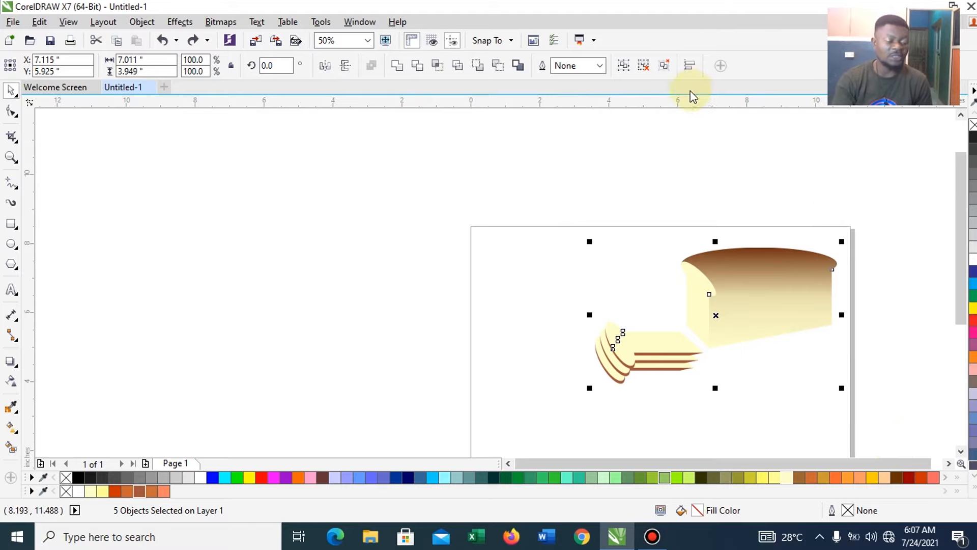
{"action": "left_click", "coordinate": [221, 22]}
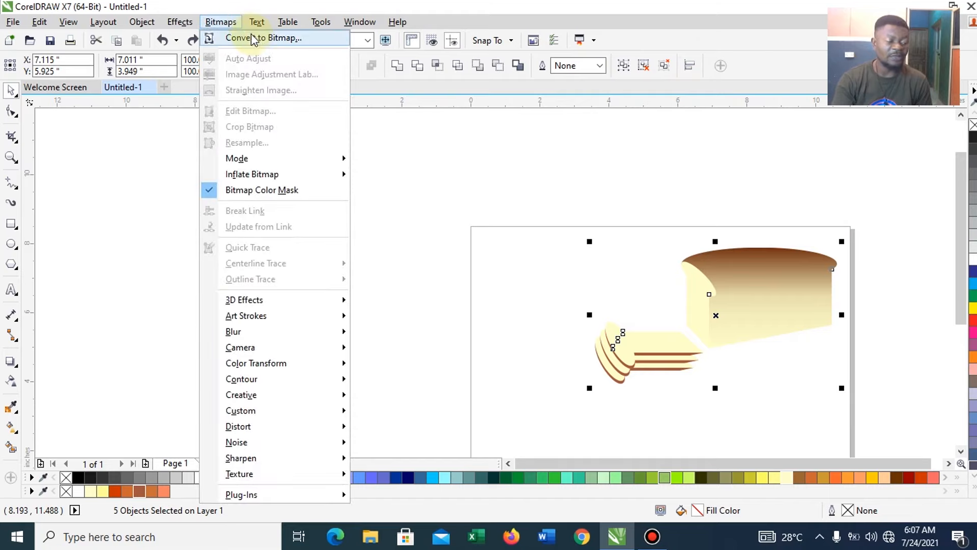
{"action": "left_click", "coordinate": [255, 39]}
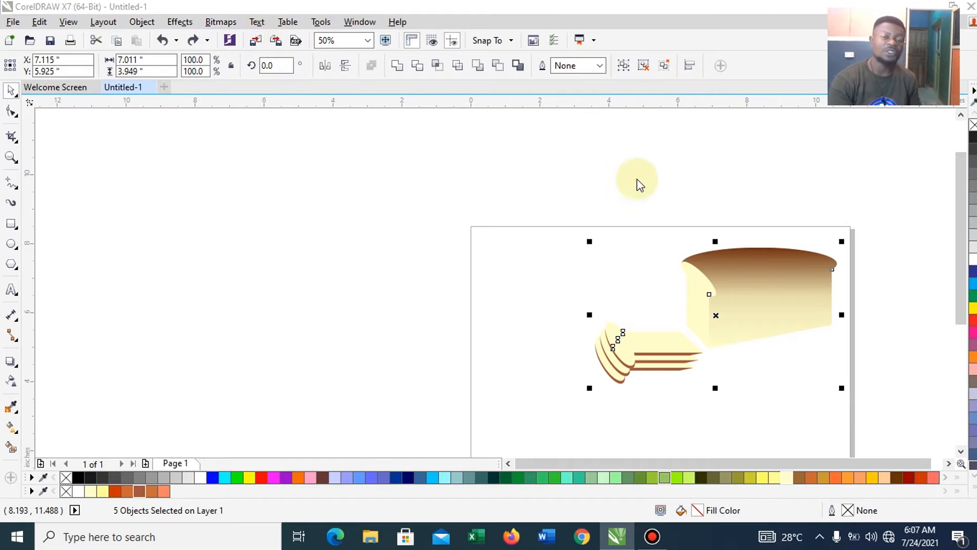
{"action": "left_click_drag", "start_coordinate": [858, 360], "coordinate": [379, 120]}
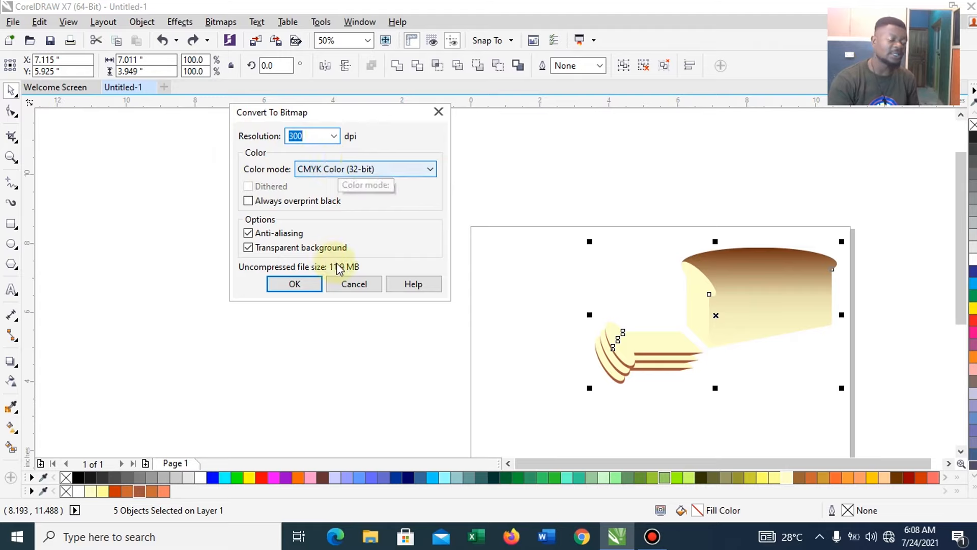
{"action": "left_click", "coordinate": [312, 284]}
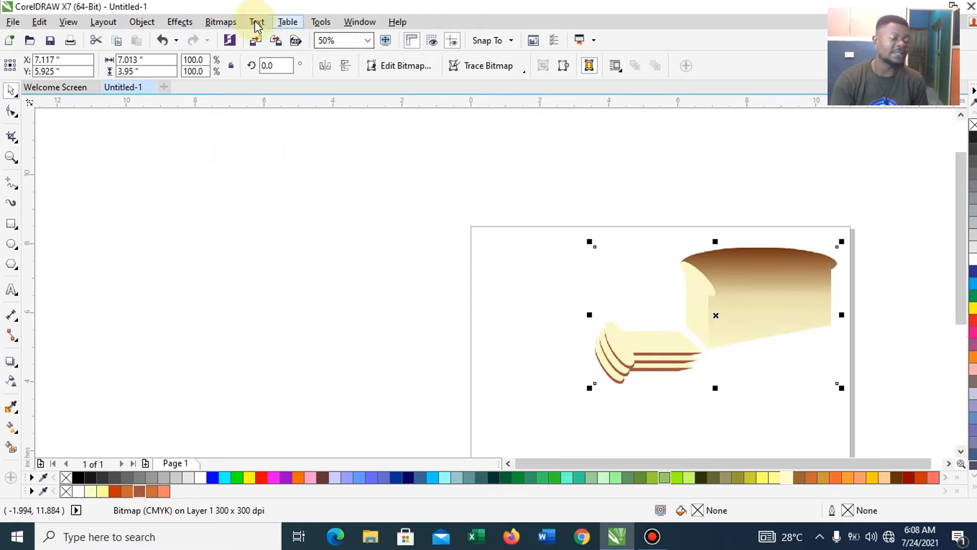
{"action": "left_click_drag", "start_coordinate": [726, 292], "coordinate": [758, 301]}
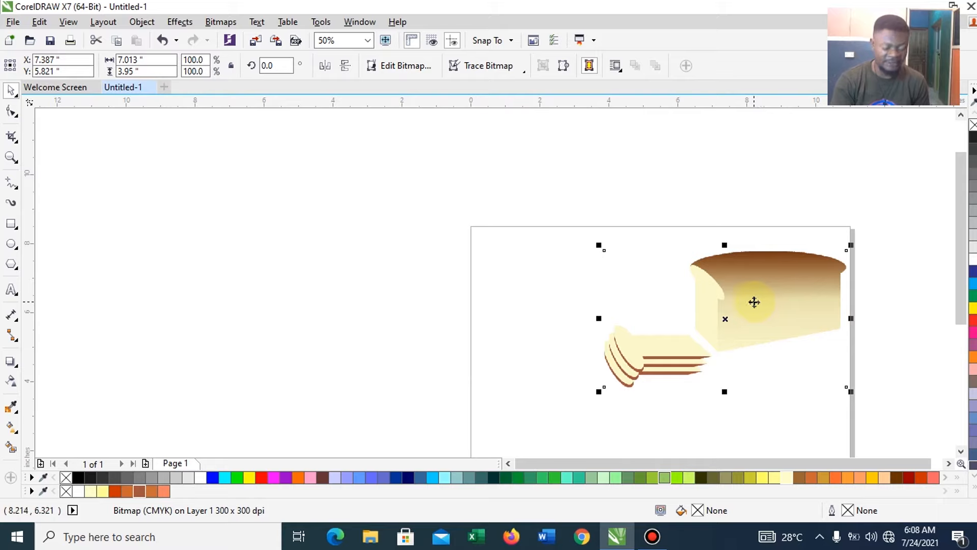
{"action": "key", "text": "ctrl+z"}
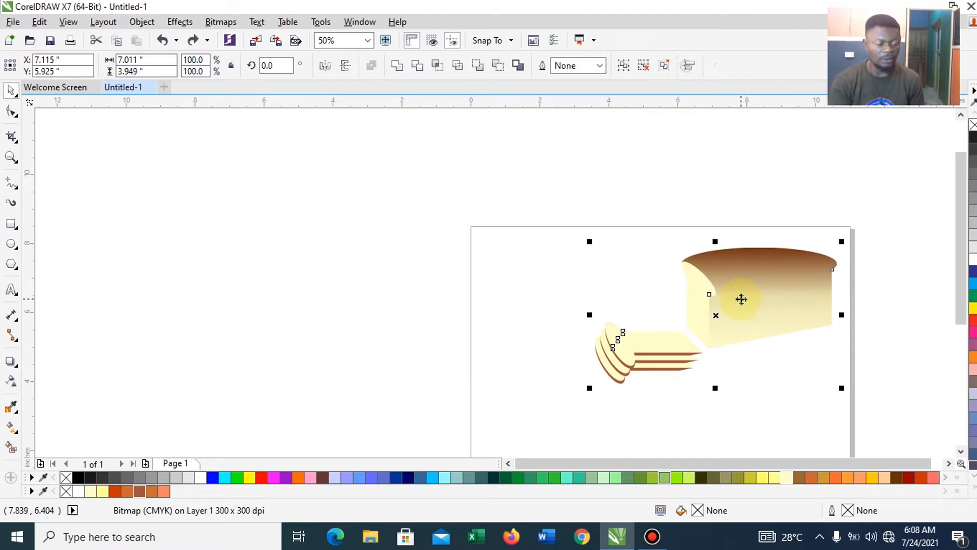
{"action": "left_click", "coordinate": [749, 281]}
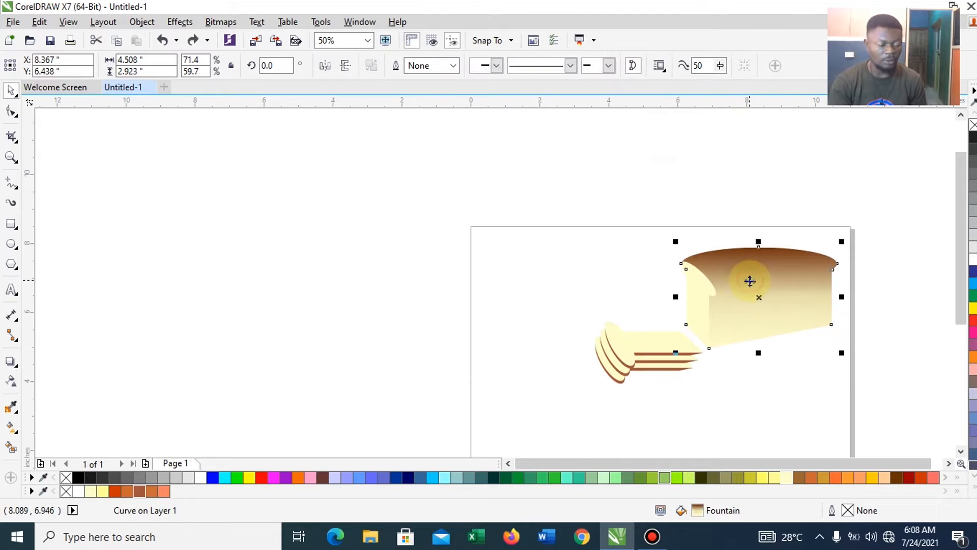
{"action": "key", "text": "F10"}
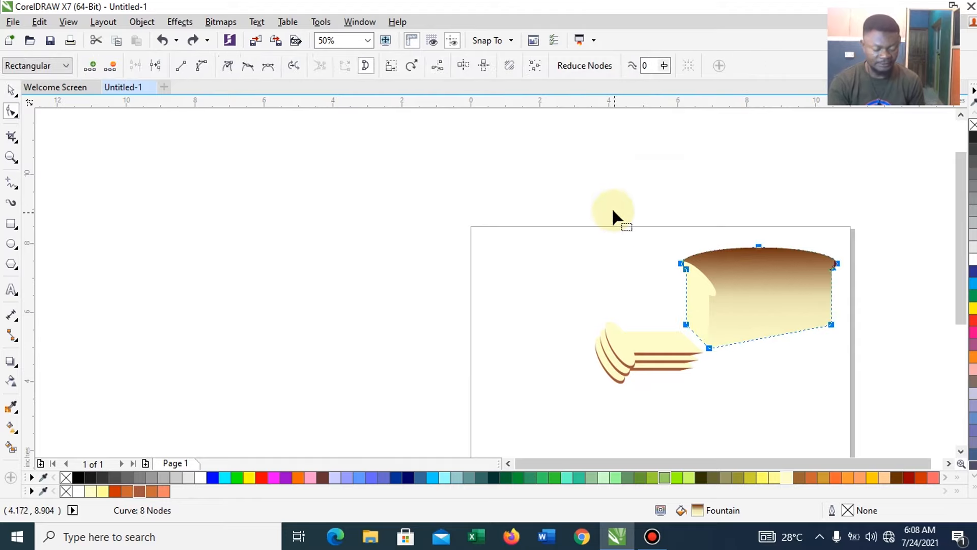
{"action": "key", "text": "space"}
{"action": "key", "text": "space"}
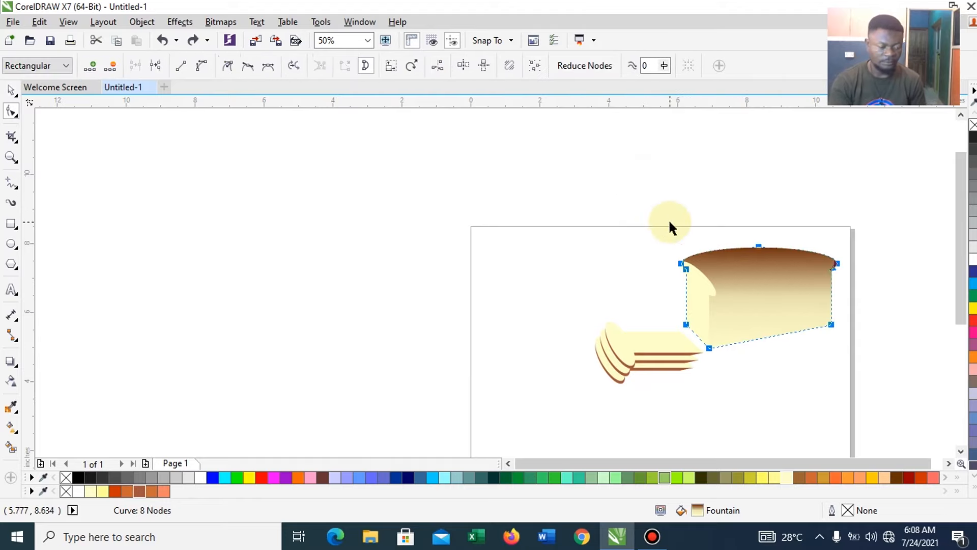
{"action": "key", "text": "space"}
Place a vector copy of the whole loaf and slices drawing outside the page, to the left of the original.
{"action": "left_click", "coordinate": [688, 225]}
{"action": "key", "text": "ctrl+a"}
{"action": "left_click_drag", "start_coordinate": [724, 269], "coordinate": [439, 314]}
{"action": "left_click", "coordinate": [728, 312]}
Convert the original loaf and slices on the page to a 300 dpi CMYK bitmap with anti-aliasing and a transparent background.
{"action": "left_click_drag", "start_coordinate": [514, 172], "coordinate": [891, 437]}
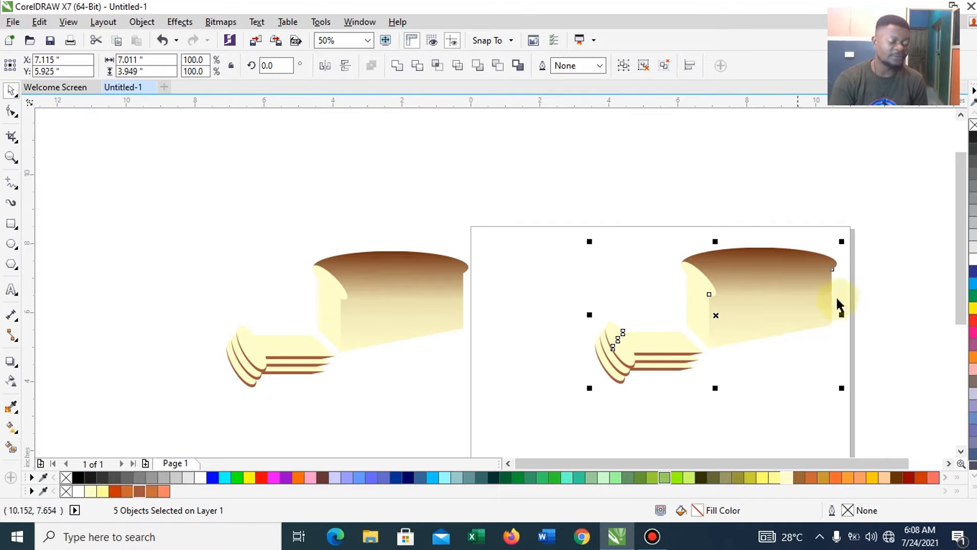
{"action": "left_click", "coordinate": [220, 22]}
{"action": "left_click", "coordinate": [257, 37]}
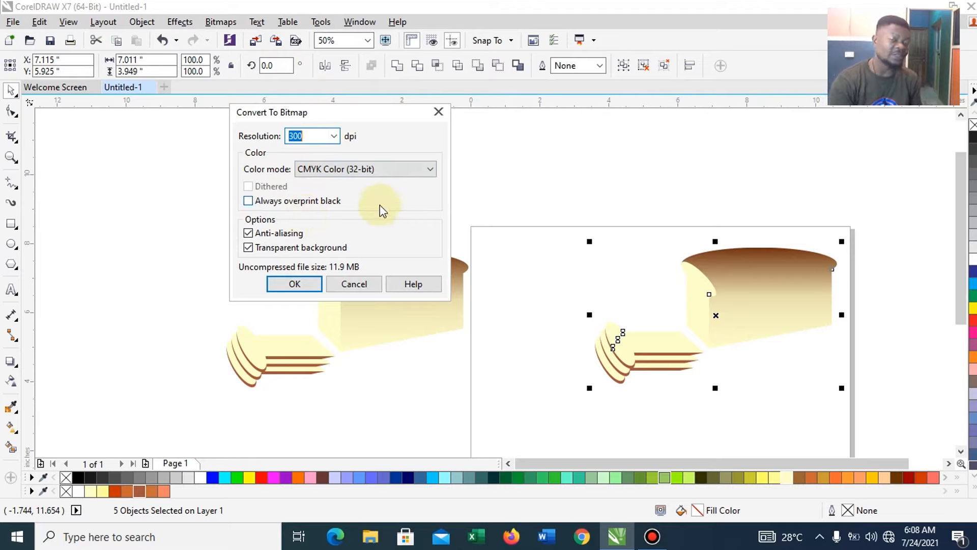
{"action": "left_click", "coordinate": [307, 283]}
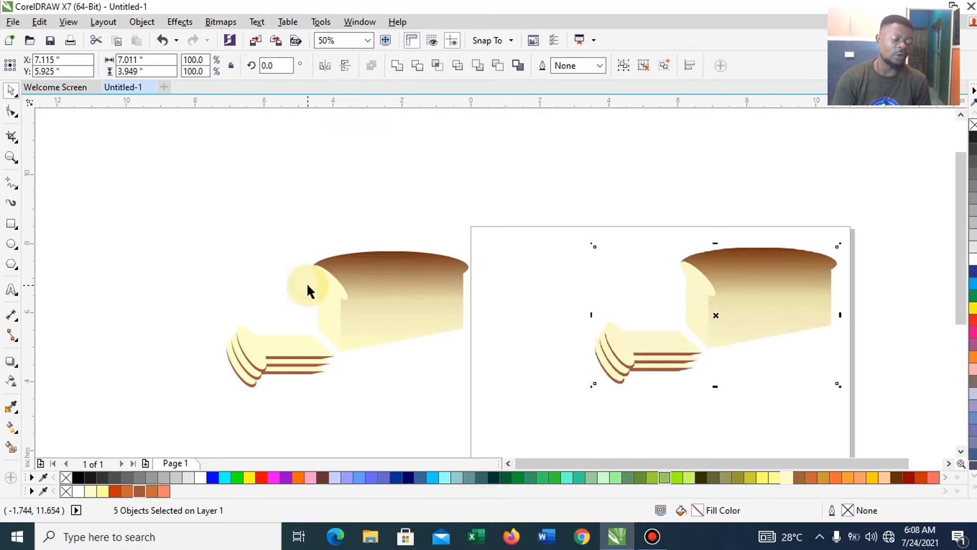
Compare the edges and colors of the bitmap loaf with those of the vector copy beside the page.
{"action": "scroll", "coordinate": [695, 316], "scroll_direction": "up", "scroll_amount": 2}
{"action": "scroll", "coordinate": [732, 312], "scroll_direction": "down", "scroll_amount": 1}
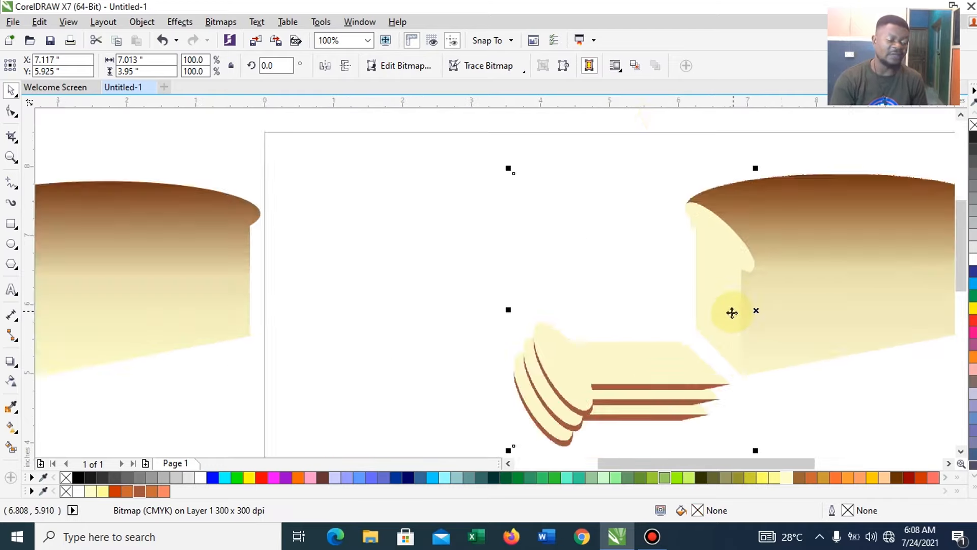
{"action": "scroll", "coordinate": [732, 312], "scroll_direction": "down", "scroll_amount": 1}
{"action": "scroll", "coordinate": [392, 308], "scroll_direction": "up", "scroll_amount": 2}
{"action": "scroll", "coordinate": [391, 306], "scroll_direction": "down", "scroll_amount": 2}
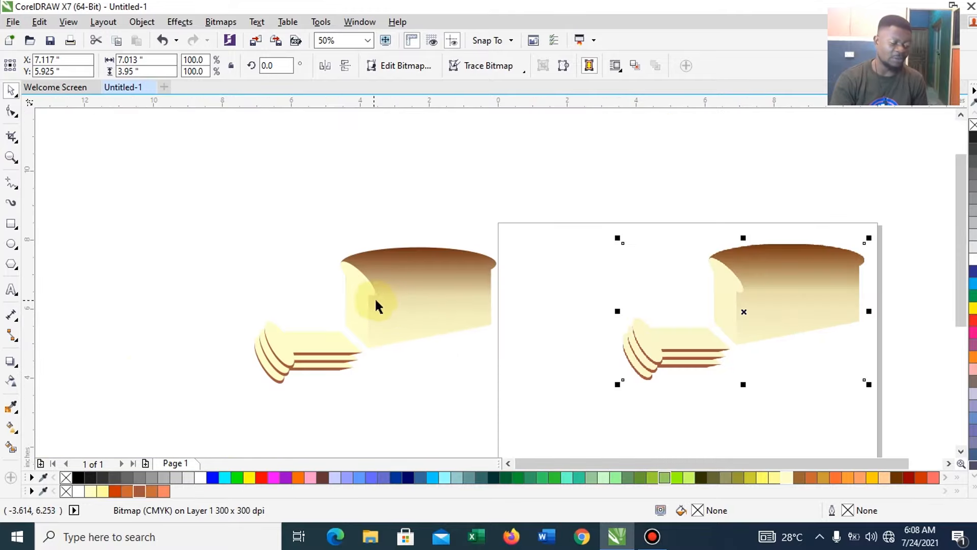
{"action": "scroll", "coordinate": [863, 334], "scroll_direction": "up", "scroll_amount": 1}
{"action": "scroll", "coordinate": [820, 305], "scroll_direction": "down", "scroll_amount": 1}
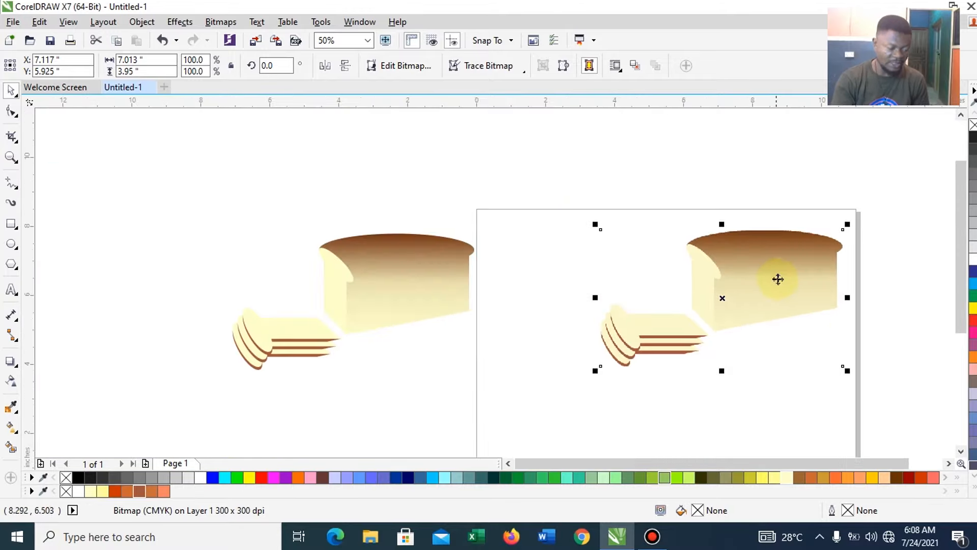
Open the loaf and slices bitmap for editing in Corel PHOTO-PAINT.
{"action": "left_click", "coordinate": [219, 22]}
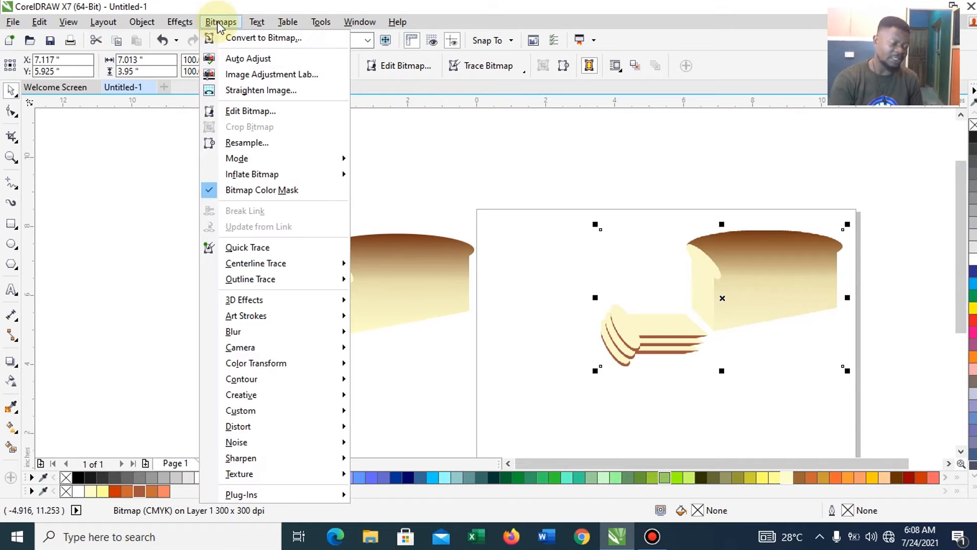
{"action": "left_click", "coordinate": [272, 112]}
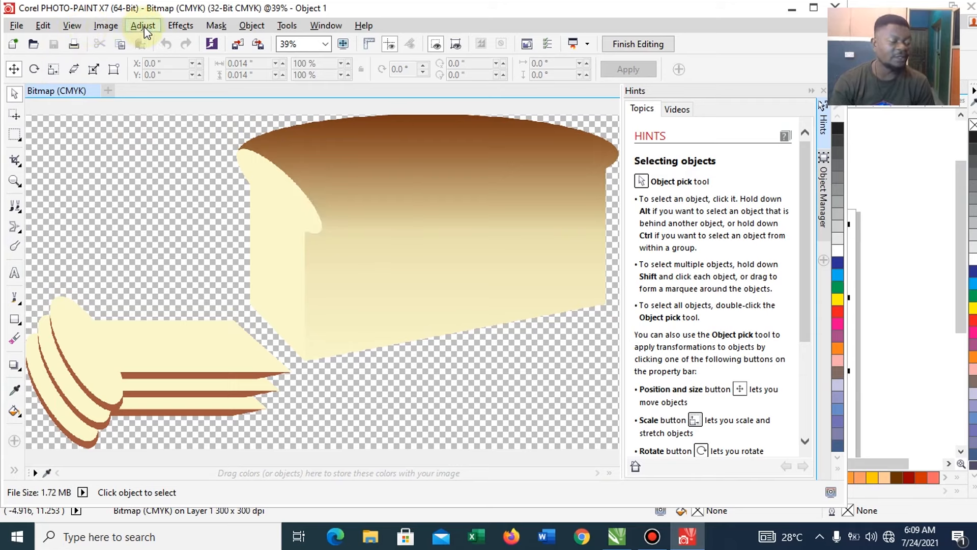
Start the Plastic texture effect on the bread bitmap, with smoothness at 86 and depth at 1.
{"action": "left_click", "coordinate": [170, 25]}
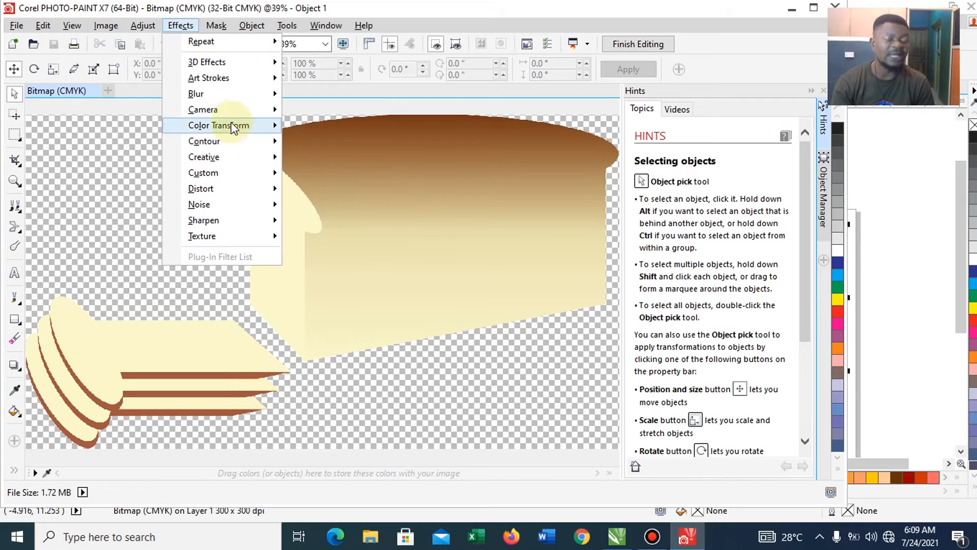
{"action": "mouse_move", "coordinate": [228, 236]}
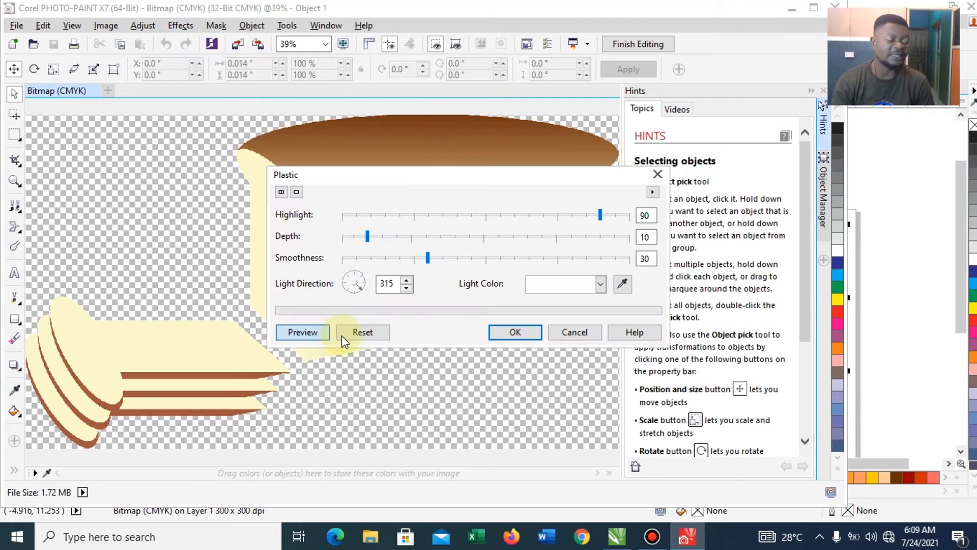
{"action": "left_click_drag", "start_coordinate": [453, 181], "coordinate": [519, 264]}
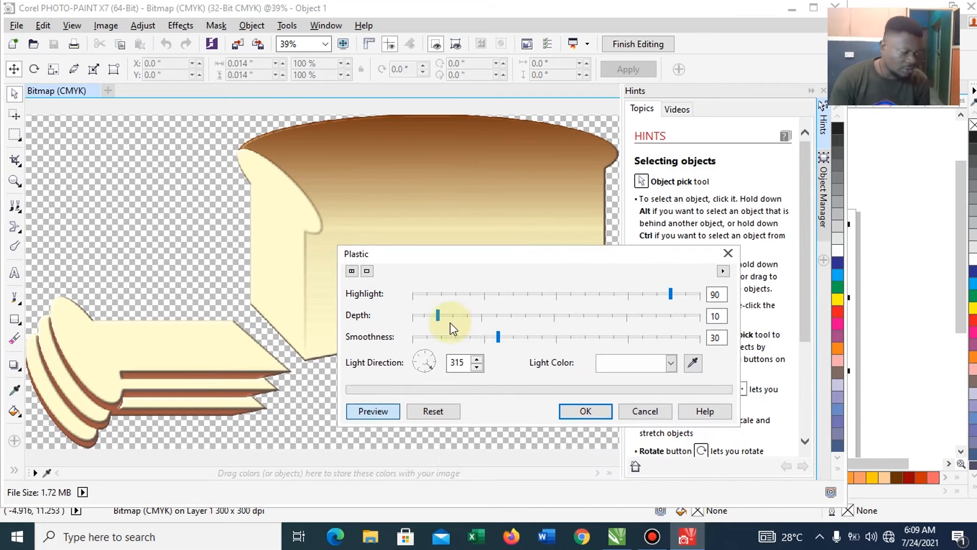
{"action": "left_click", "coordinate": [498, 337]}
{"action": "left_click_drag", "start_coordinate": [498, 337], "coordinate": [642, 343]}
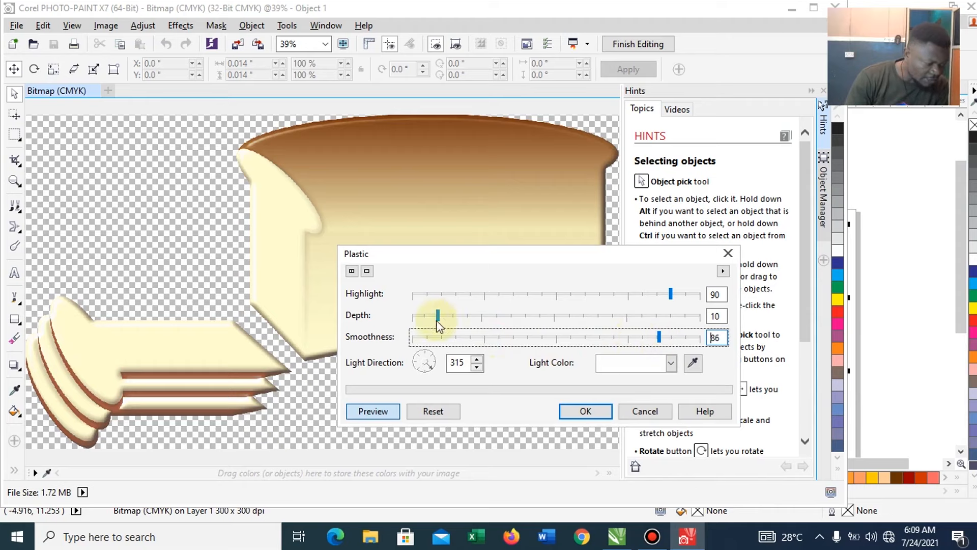
{"action": "mouse_move", "coordinate": [436, 316]}
{"action": "left_mouse_down"}
{"action": "mouse_move", "coordinate": [570, 328]}
{"action": "mouse_move", "coordinate": [421, 320]}
{"action": "left_mouse_up"}
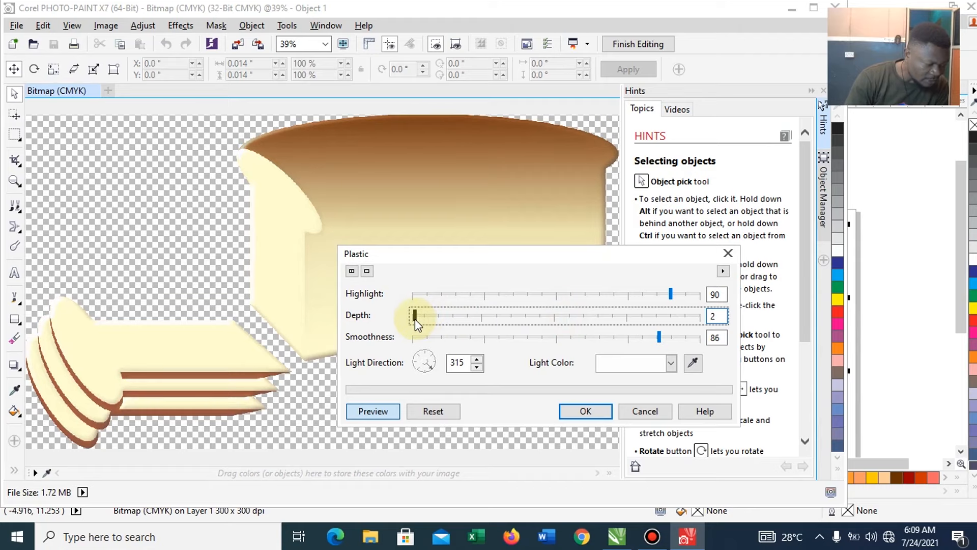
{"action": "left_click_drag", "start_coordinate": [413, 320], "coordinate": [397, 321]}
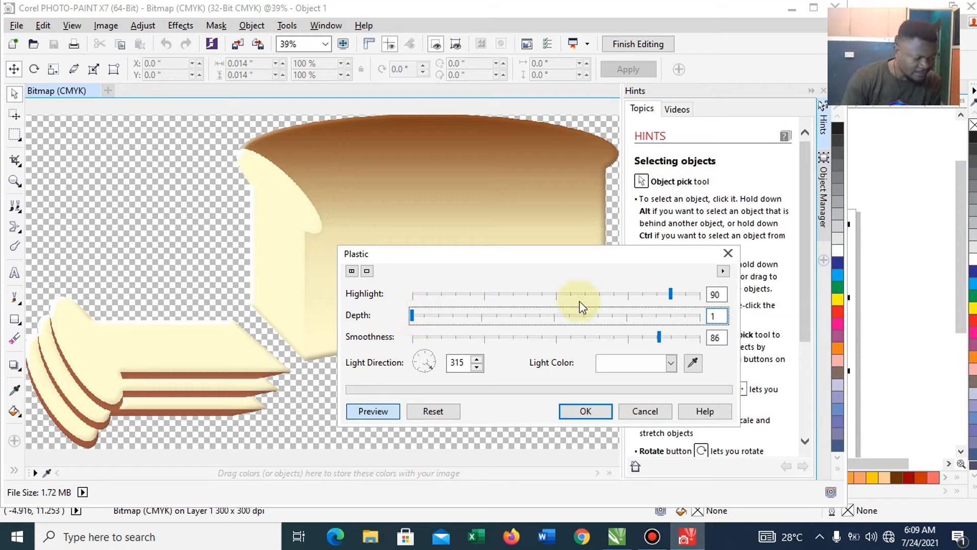
Set the Plastic effect's highlight to 80 and apply the effect to the bread bitmap.
{"action": "left_click", "coordinate": [480, 299]}
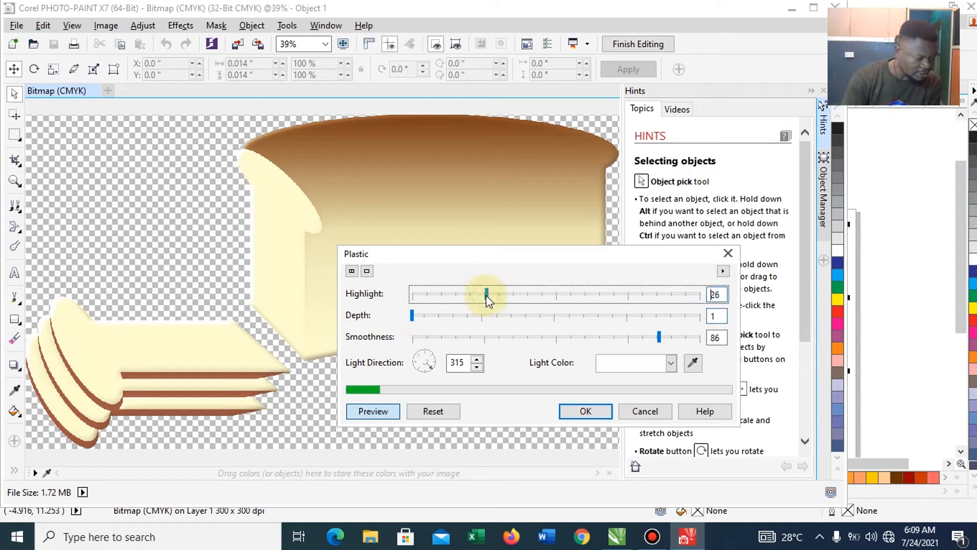
{"action": "left_click", "coordinate": [419, 293]}
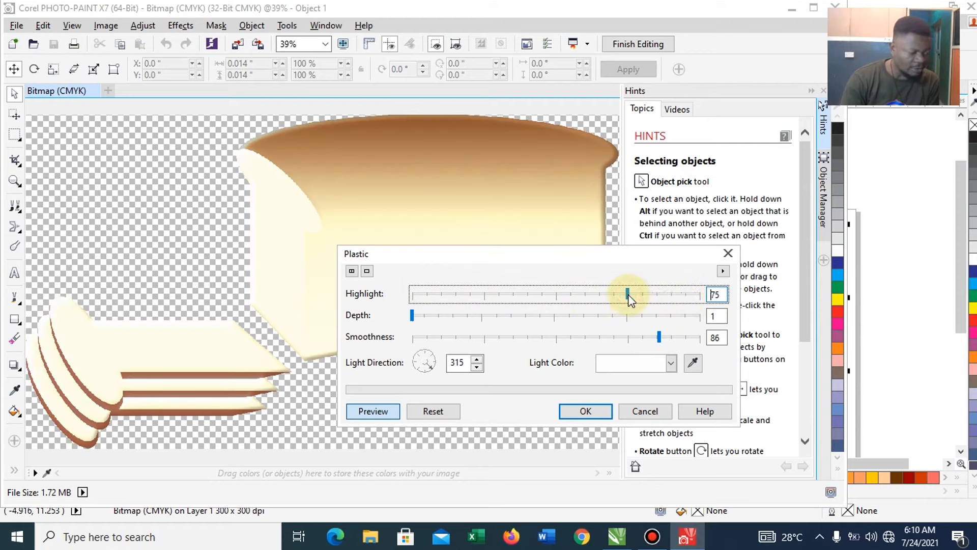
{"action": "left_click_drag", "start_coordinate": [628, 294], "coordinate": [641, 296]}
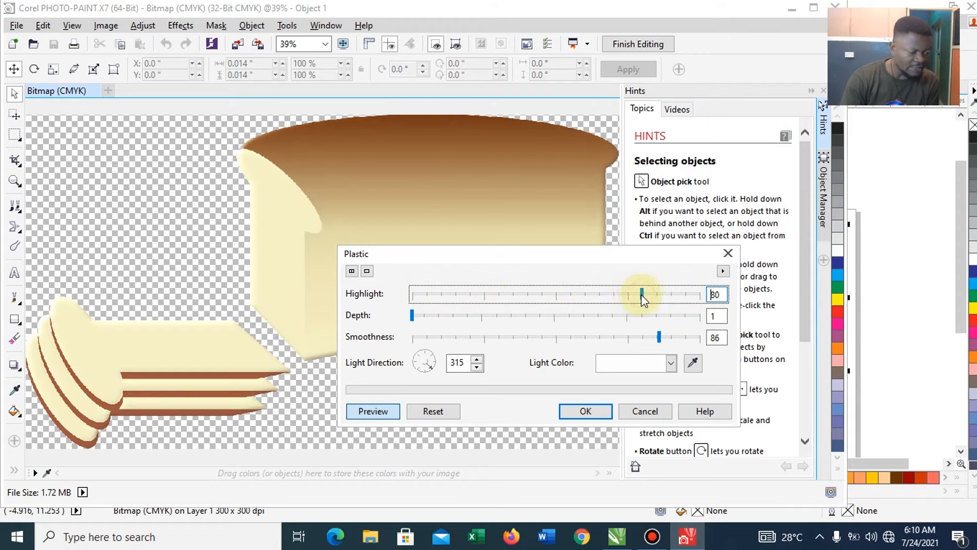
{"action": "left_click", "coordinate": [588, 410]}
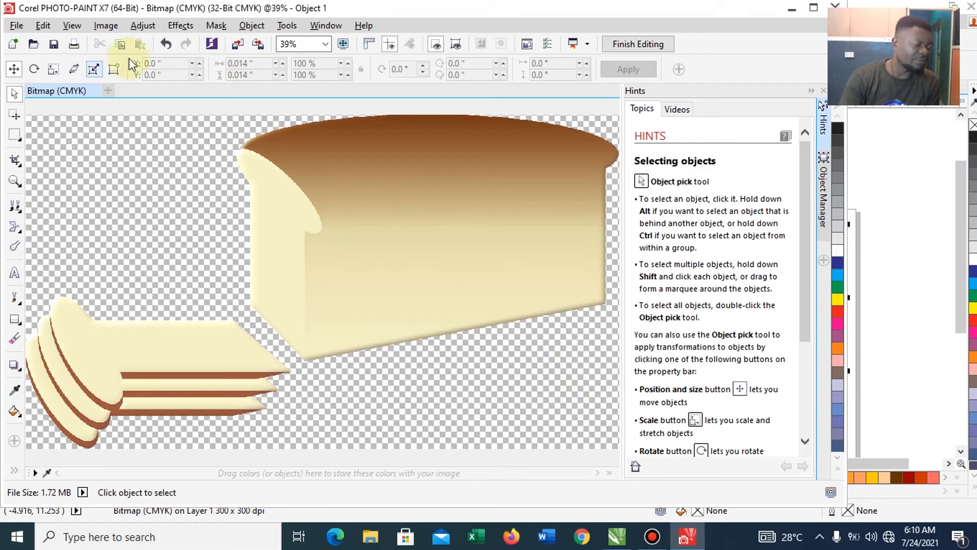
Save the edited bread bitmap and close PHOTO-PAINT to return to the CorelDRAW document.
{"action": "left_click", "coordinate": [53, 45]}
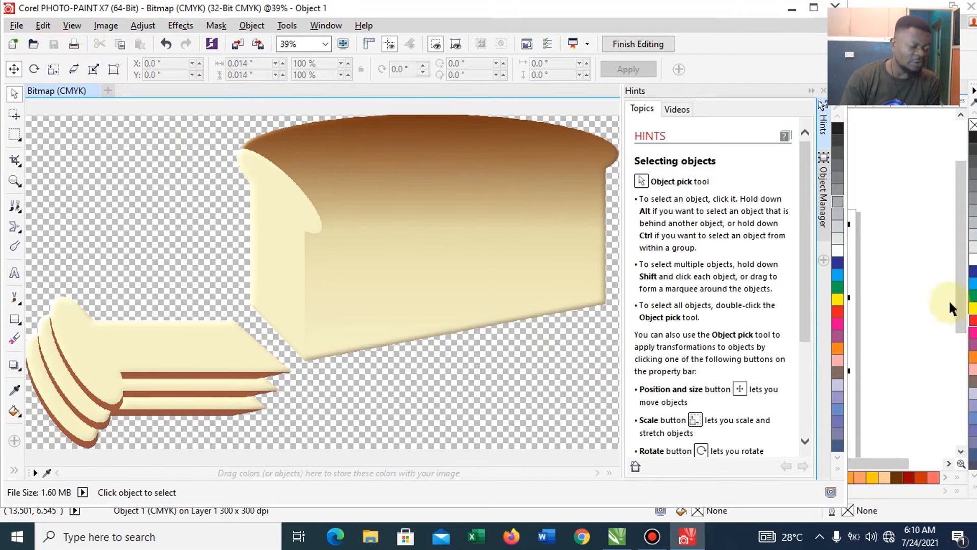
{"action": "left_click", "coordinate": [835, 6]}
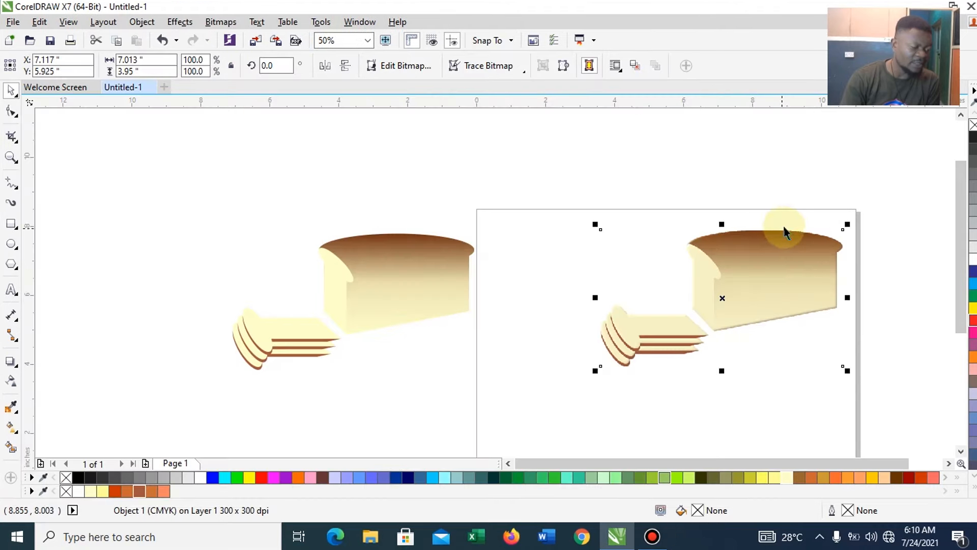
Group all five objects of the vector loaf and slices copy beside the page.
{"action": "left_click", "coordinate": [296, 277]}
{"action": "left_click", "coordinate": [331, 270]}
{"action": "left_click_drag", "start_coordinate": [133, 179], "coordinate": [533, 414]}
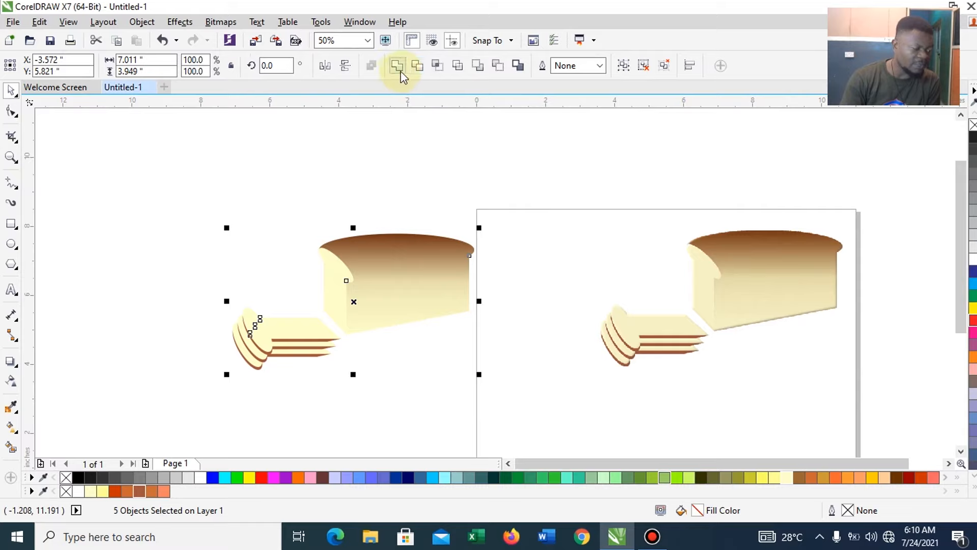
{"action": "left_click", "coordinate": [623, 65]}
Move the grouped vector bread onto the page below the bitmap version, and reposition both so they sit one above the other within the page.
{"action": "left_click_drag", "start_coordinate": [404, 257], "coordinate": [725, 397]}
{"action": "scroll", "coordinate": [738, 407], "scroll_direction": "down", "scroll_amount": 3}
{"action": "scroll", "coordinate": [759, 414], "scroll_direction": "up", "scroll_amount": 3}
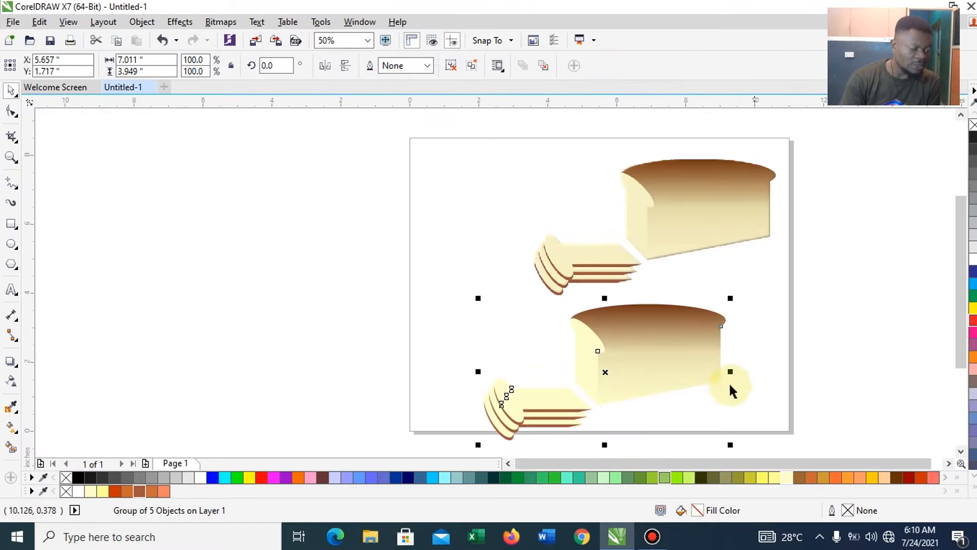
{"action": "left_click_drag", "start_coordinate": [721, 240], "coordinate": [684, 236]}
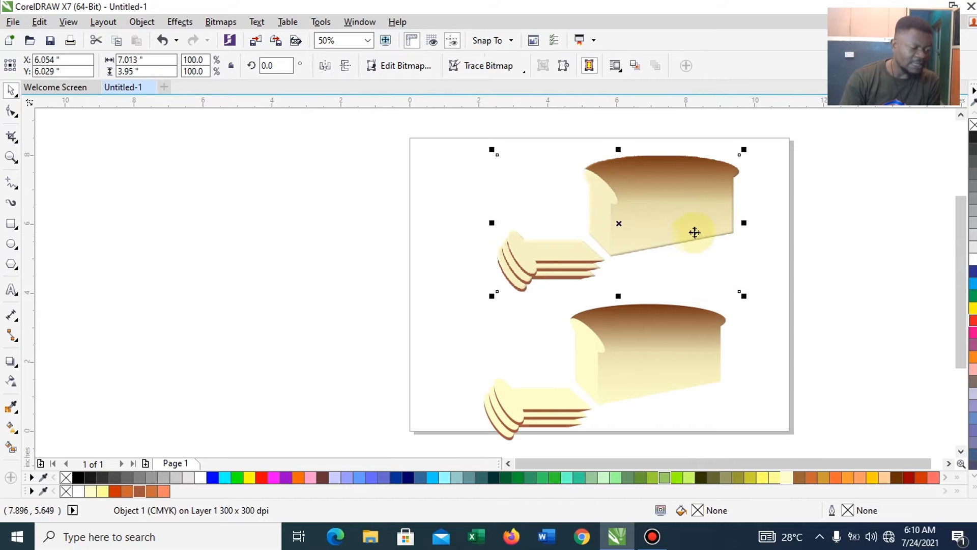
{"action": "left_click_drag", "start_coordinate": [653, 374], "coordinate": [659, 360]}
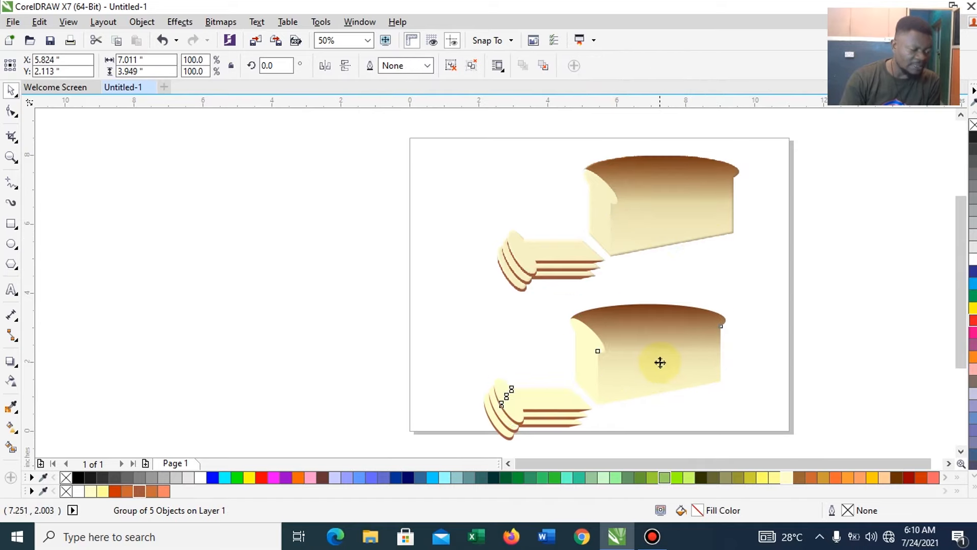
{"action": "left_click", "coordinate": [819, 264]}
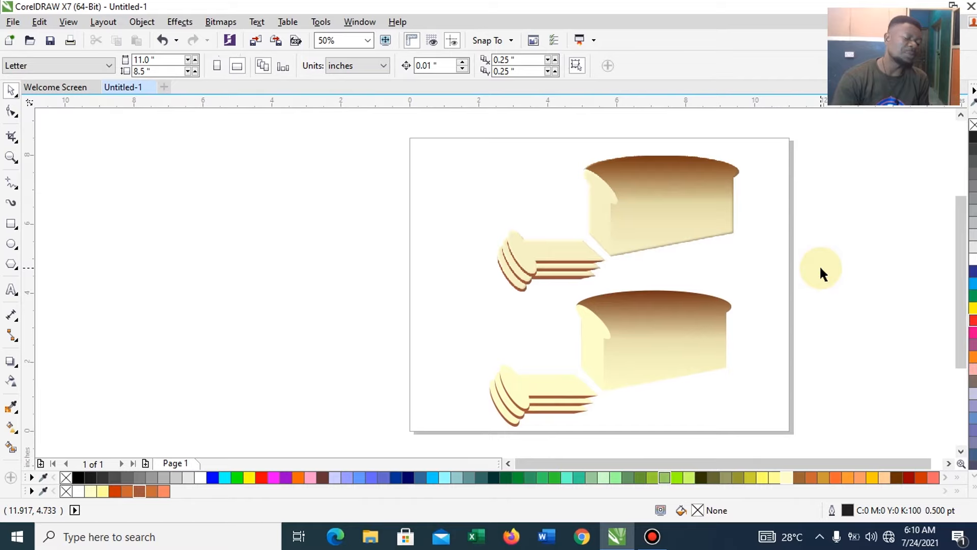